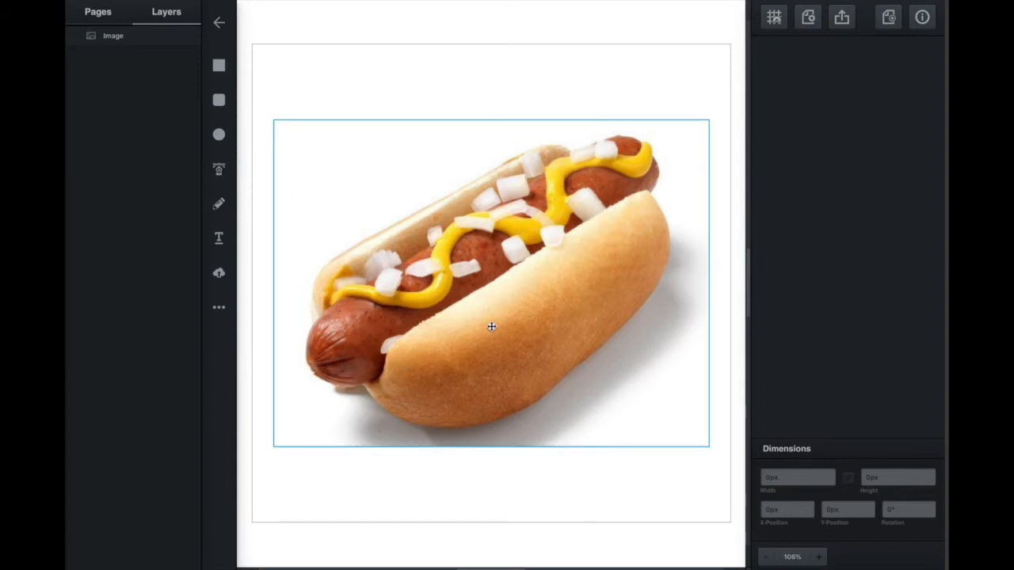
Trace the sausage's outline as a closed Pen path about 477 by 335 px, with curved rounded ends.
{"action": "left_click", "coordinate": [219, 169]}
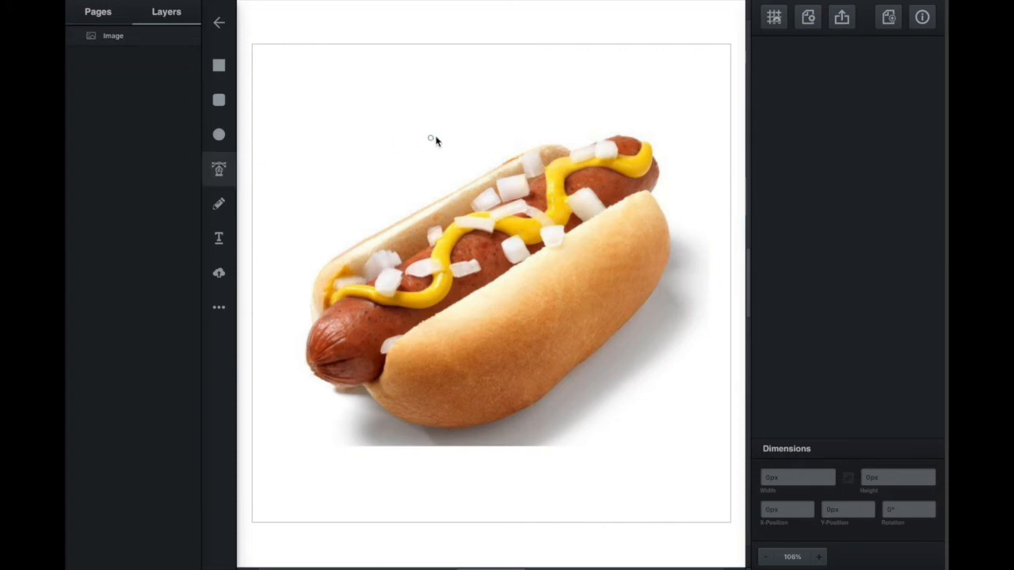
{"action": "left_click", "coordinate": [538, 177]}
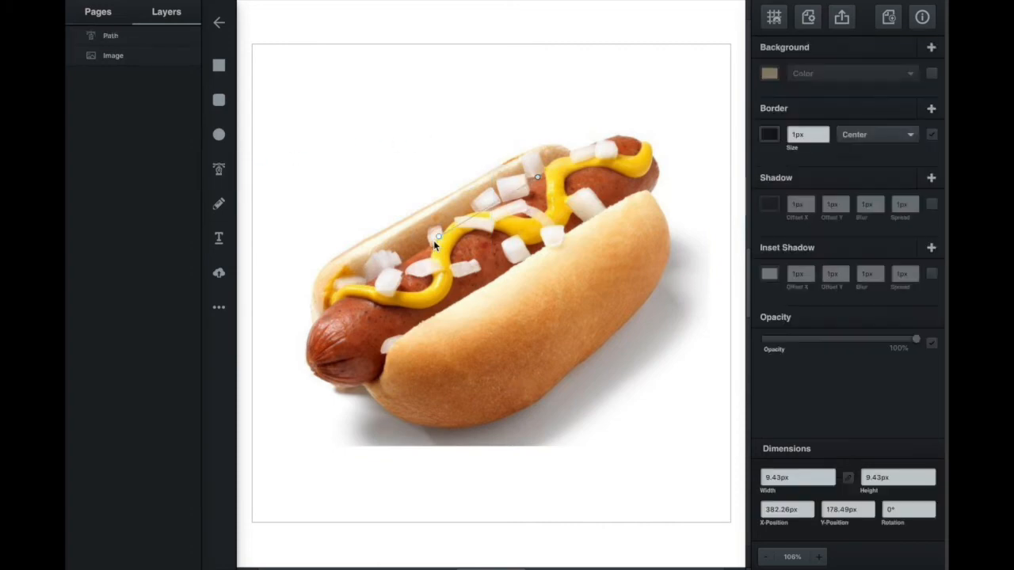
{"action": "left_click", "coordinate": [400, 263]}
{"action": "left_click", "coordinate": [334, 303]}
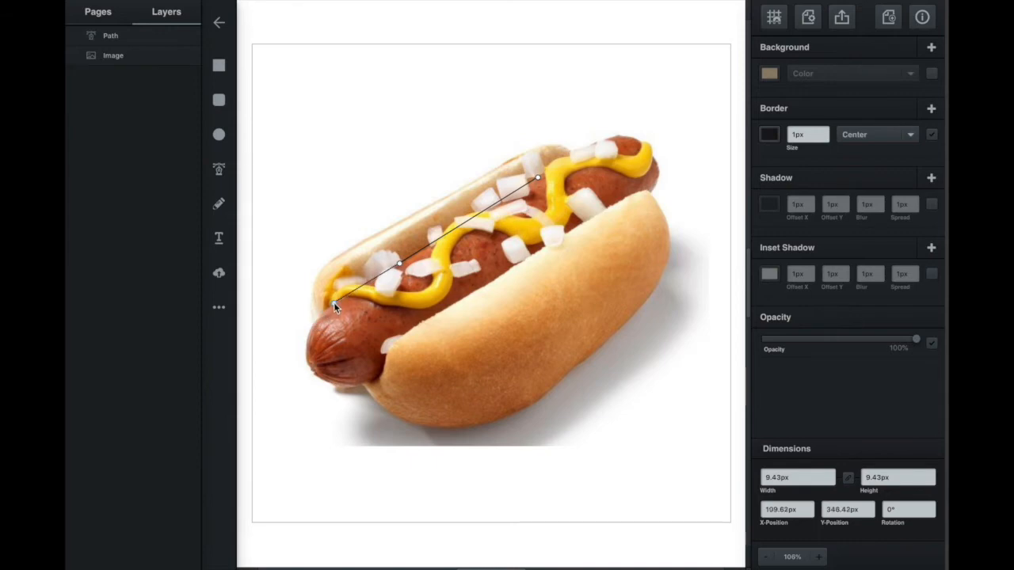
{"action": "left_click_drag", "start_coordinate": [309, 369], "coordinate": [328, 402]}
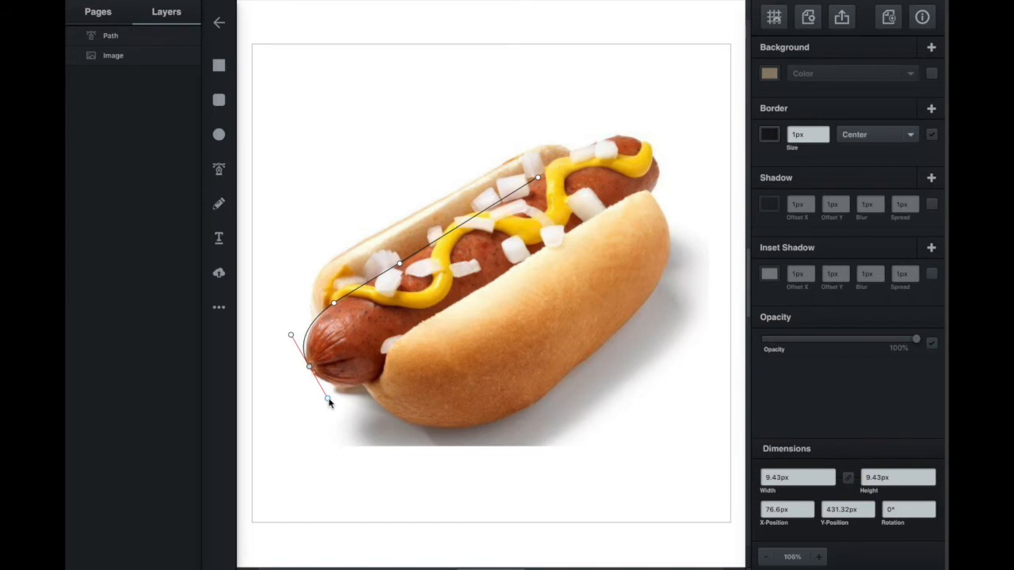
{"action": "left_click", "coordinate": [382, 378]}
{"action": "left_click", "coordinate": [647, 201]}
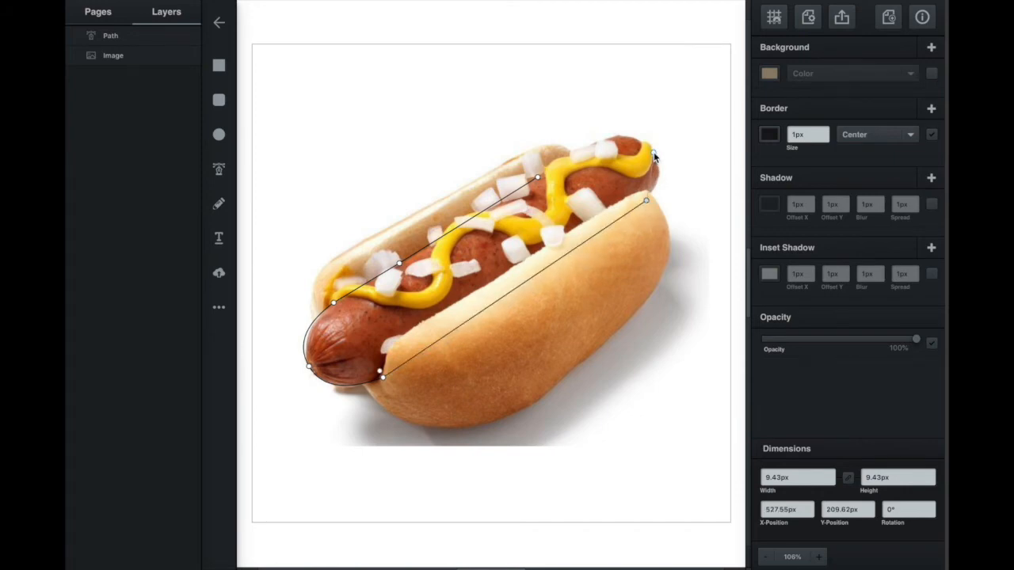
{"action": "left_click_drag", "start_coordinate": [653, 155], "coordinate": [639, 133]}
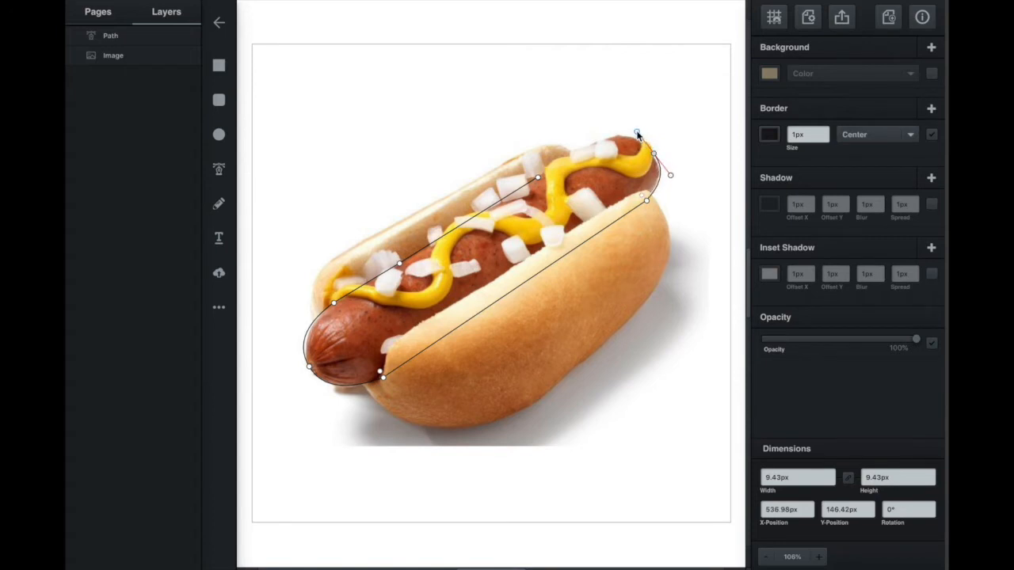
{"action": "left_click", "coordinate": [600, 141]}
{"action": "left_click", "coordinate": [586, 149]}
{"action": "key", "text": "Escape"}
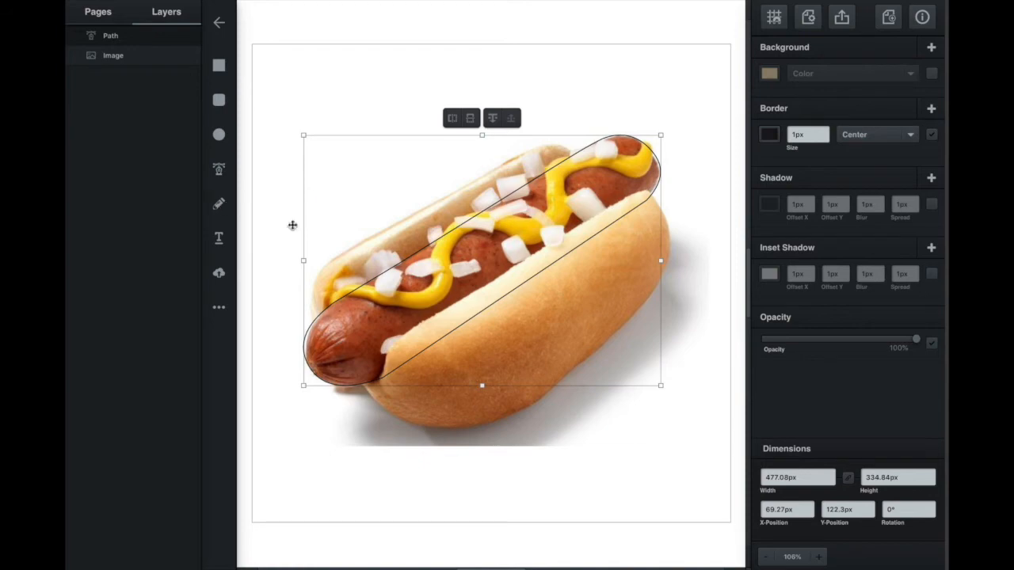
Draw a freehand crease line about 41 by 43 px at the sausage's near tip and rotate it to about 348°.
{"action": "left_click", "coordinate": [224, 204]}
{"action": "mouse_move", "coordinate": [315, 379]}
{"action": "left_mouse_down"}
{"action": "mouse_move", "coordinate": [314, 363]}
{"action": "mouse_move", "coordinate": [341, 340]}
{"action": "left_mouse_up"}
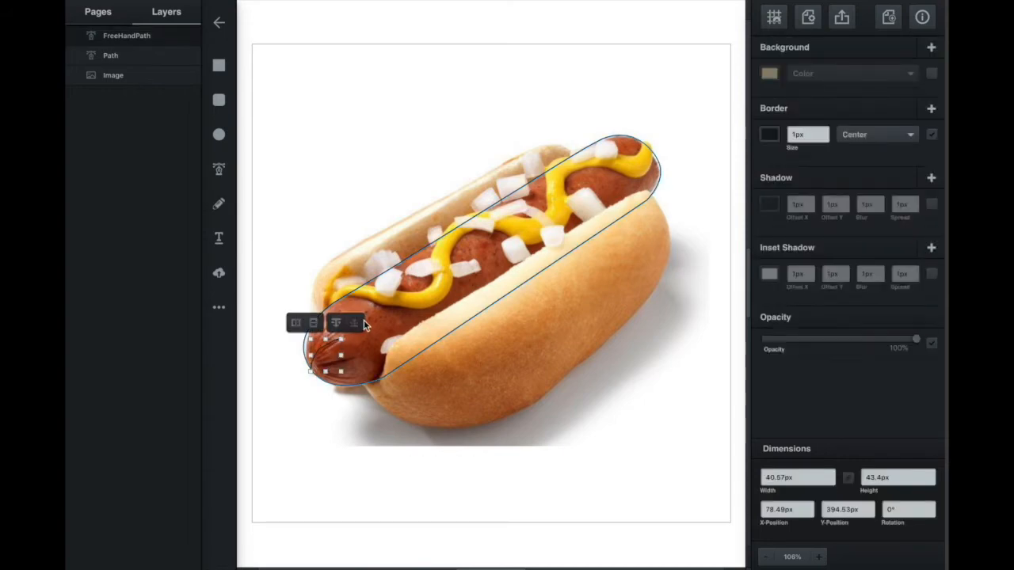
{"action": "key", "text": "plus"}
{"action": "key", "text": "plus"}
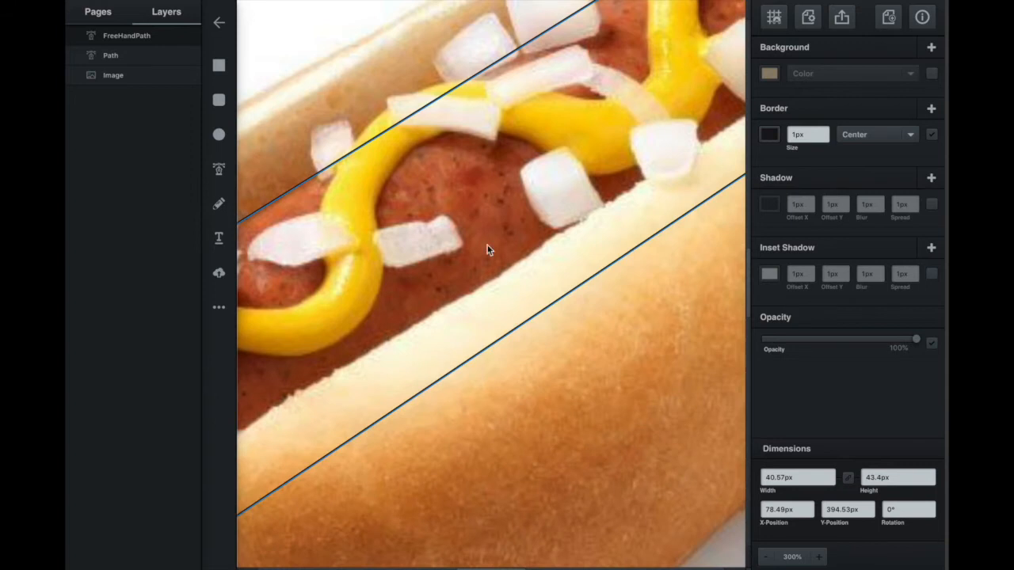
{"action": "scroll", "coordinate": [485, 274], "scroll_direction": "left", "scroll_amount": 4}
{"action": "scroll", "coordinate": [484, 273], "scroll_direction": "down", "scroll_amount": 2}
{"action": "scroll", "coordinate": [486, 277], "scroll_direction": "left", "scroll_amount": 2}
{"action": "scroll", "coordinate": [487, 277], "scroll_direction": "down", "scroll_amount": 1}
{"action": "left_click_drag", "start_coordinate": [420, 276], "coordinate": [356, 264]}
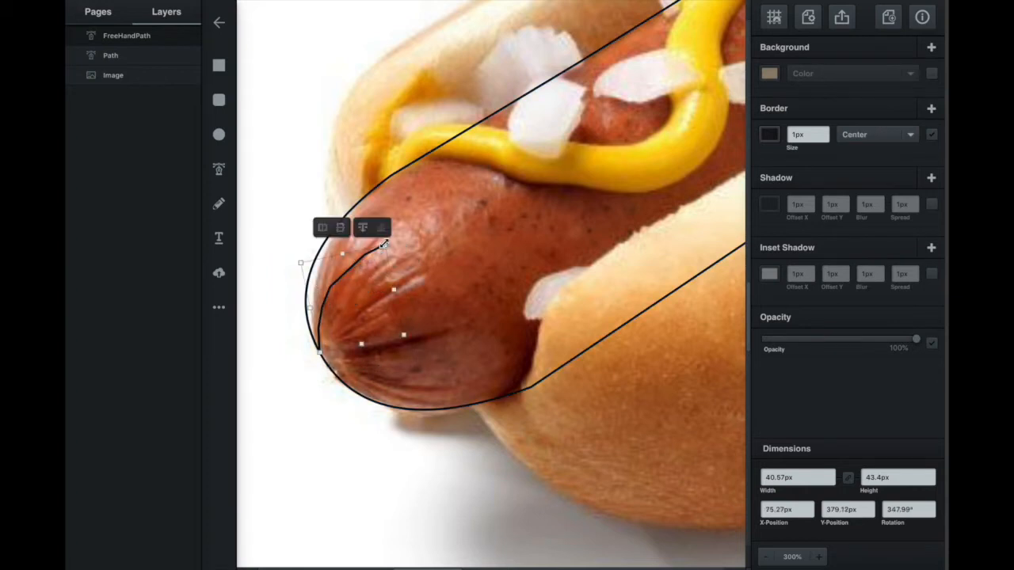
{"action": "left_click", "coordinate": [305, 195]}
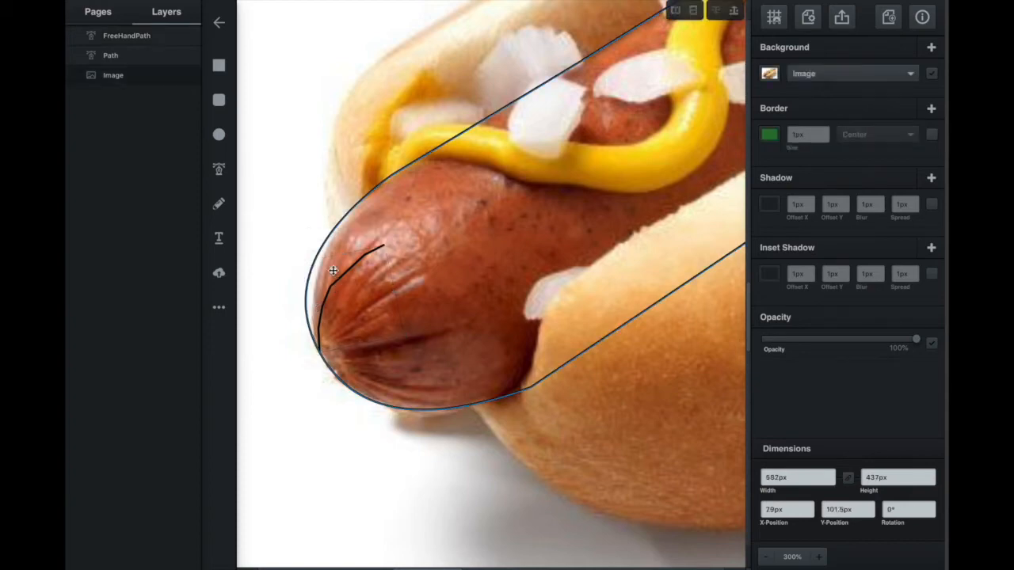
Draw a curved crease about 68 by 21 px with the Pen tool, running from the sausage tip inward below the freehand line.
{"action": "left_click", "coordinate": [219, 168]}
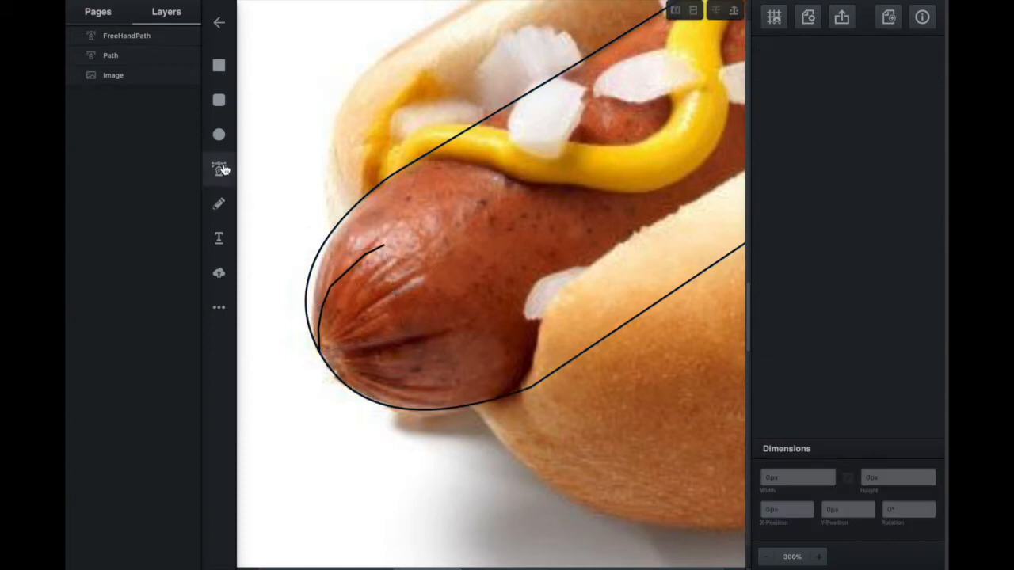
{"action": "left_click", "coordinate": [324, 361]}
{"action": "left_click_drag", "start_coordinate": [468, 327], "coordinate": [542, 256]}
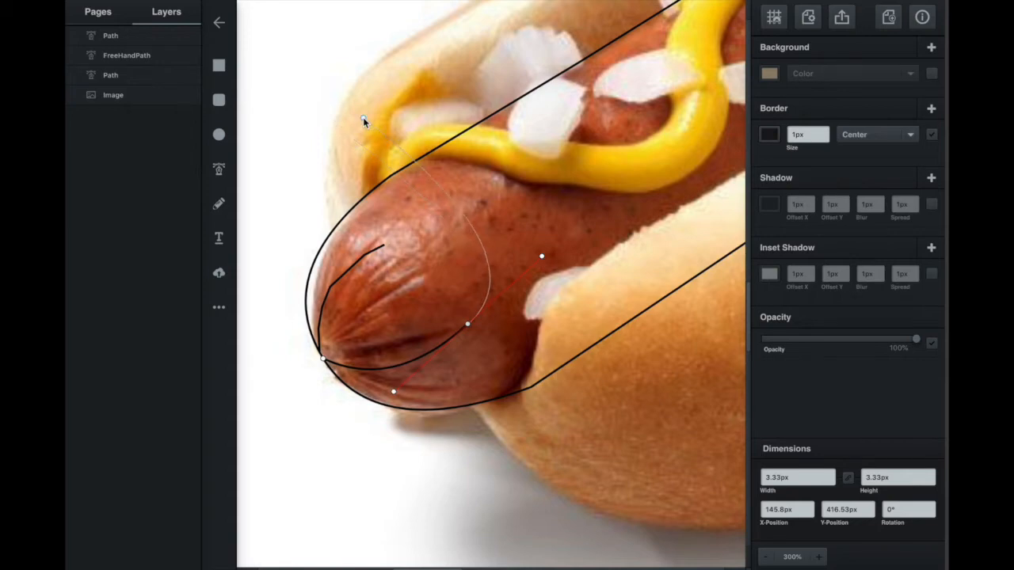
{"action": "key", "text": "ctrl+z"}
{"action": "key", "text": "ctrl+shift+z"}
{"action": "key", "text": "ctrl+shift+z"}
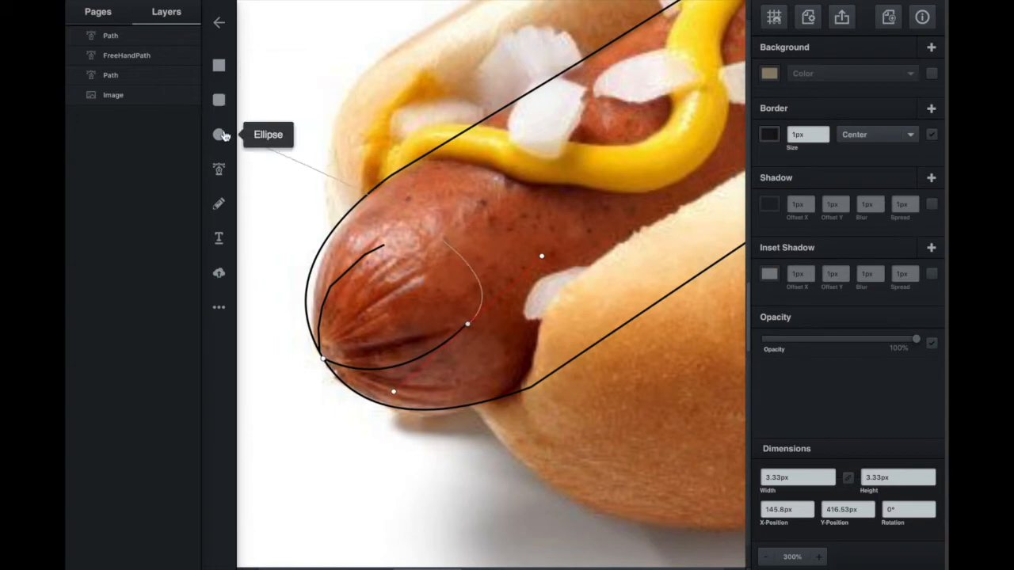
{"action": "left_click", "coordinate": [220, 135]}
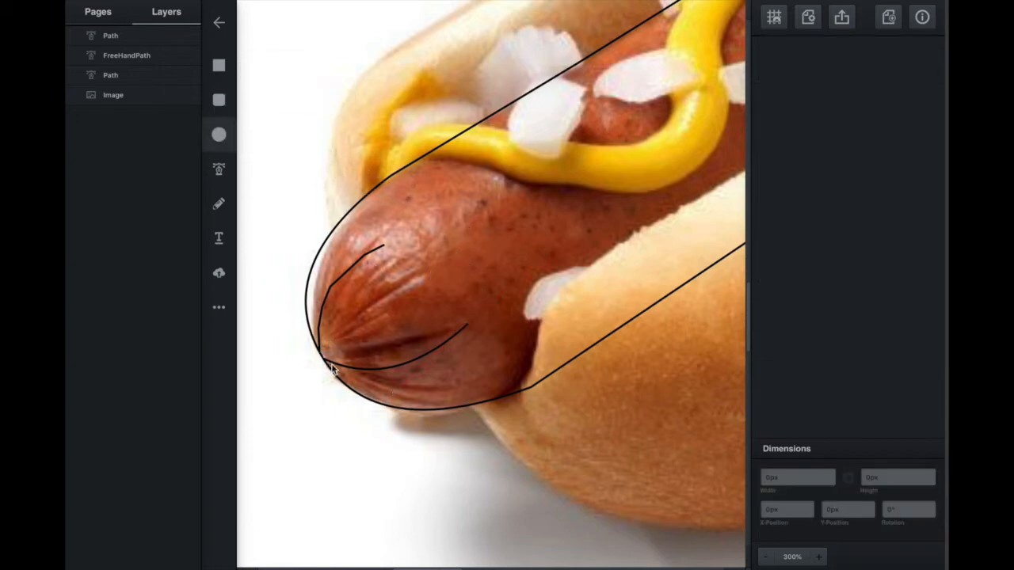
{"action": "left_click", "coordinate": [465, 334]}
{"action": "key", "text": "ctrl+z"}
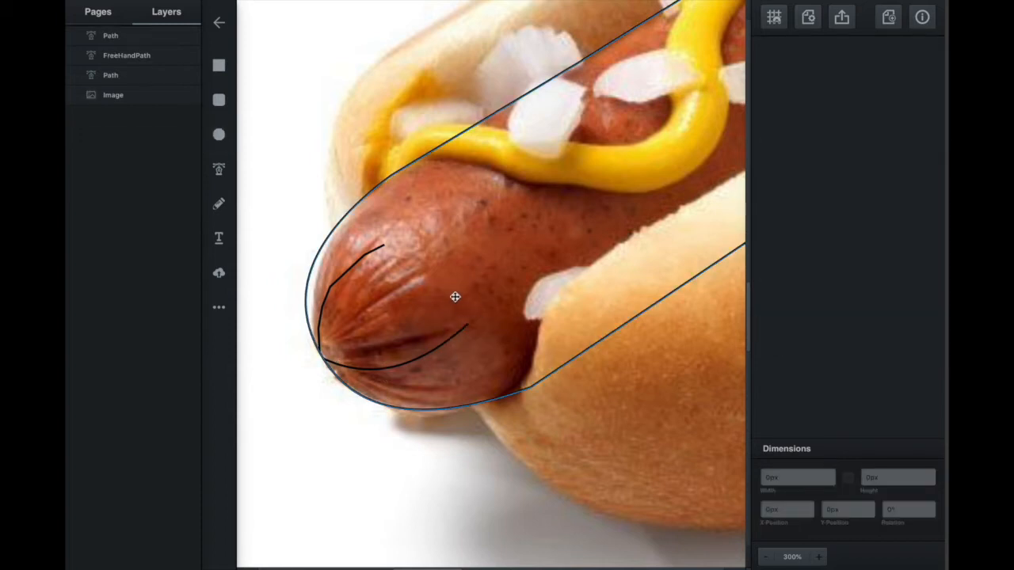
{"action": "left_click", "coordinate": [222, 62]}
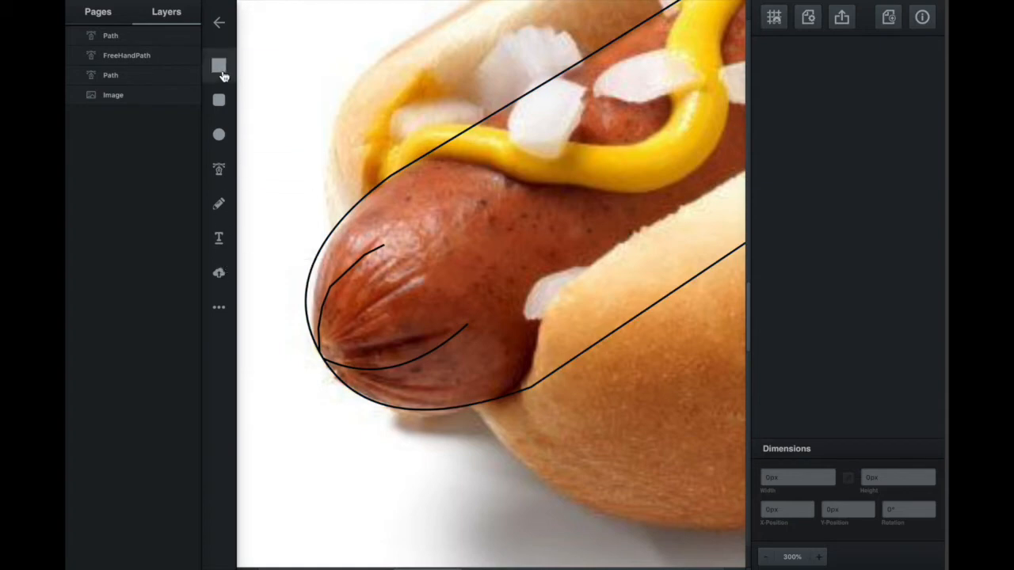
{"action": "left_click", "coordinate": [431, 353]}
{"action": "key", "text": "ctrl+z"}
Sample a dark red (#57110f) from the sausage as the curved crease's border colour, leaving its background fill off.
{"action": "left_click", "coordinate": [431, 353]}
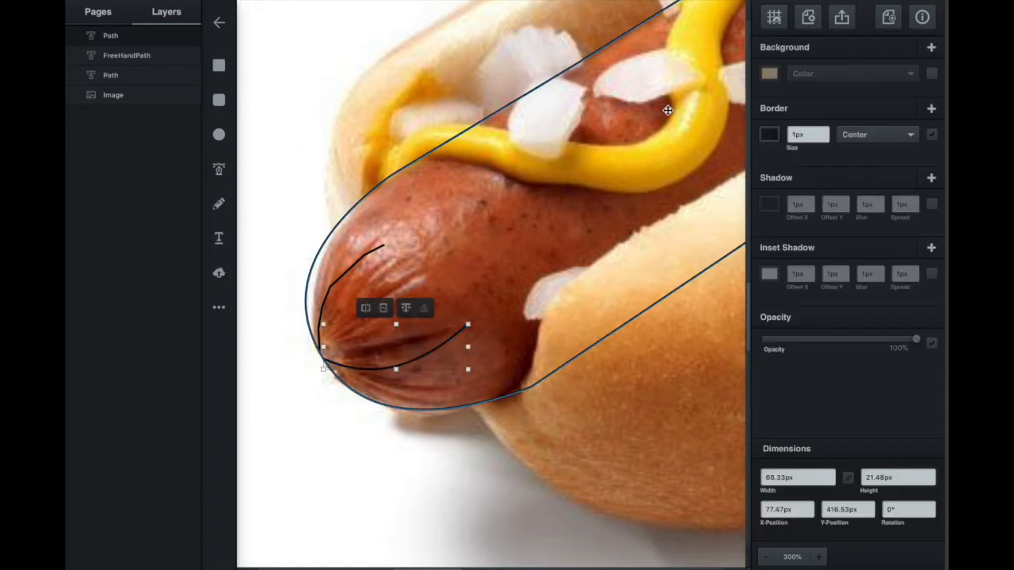
{"action": "left_click", "coordinate": [769, 74]}
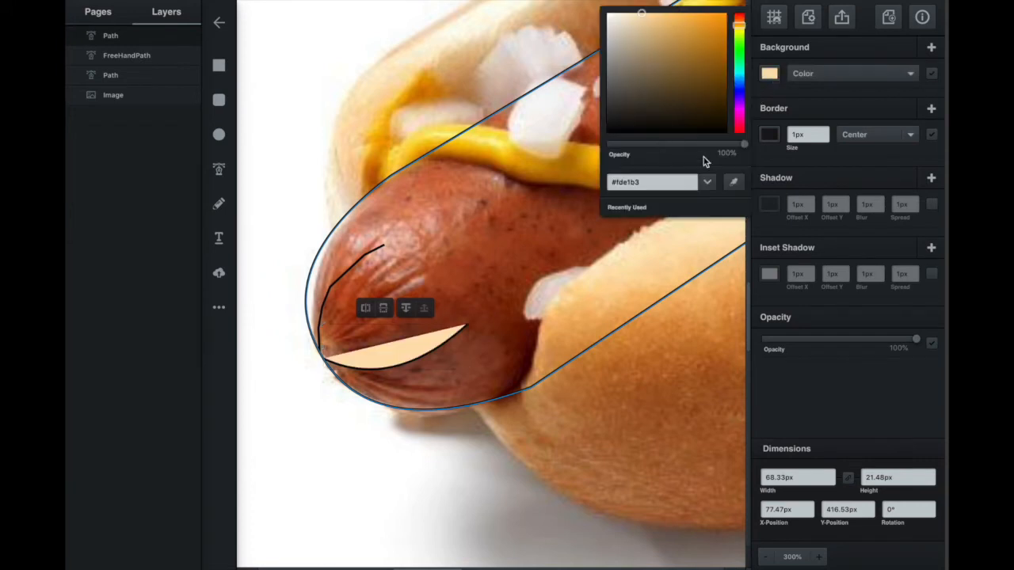
{"action": "left_click", "coordinate": [932, 74]}
{"action": "left_click", "coordinate": [771, 136]}
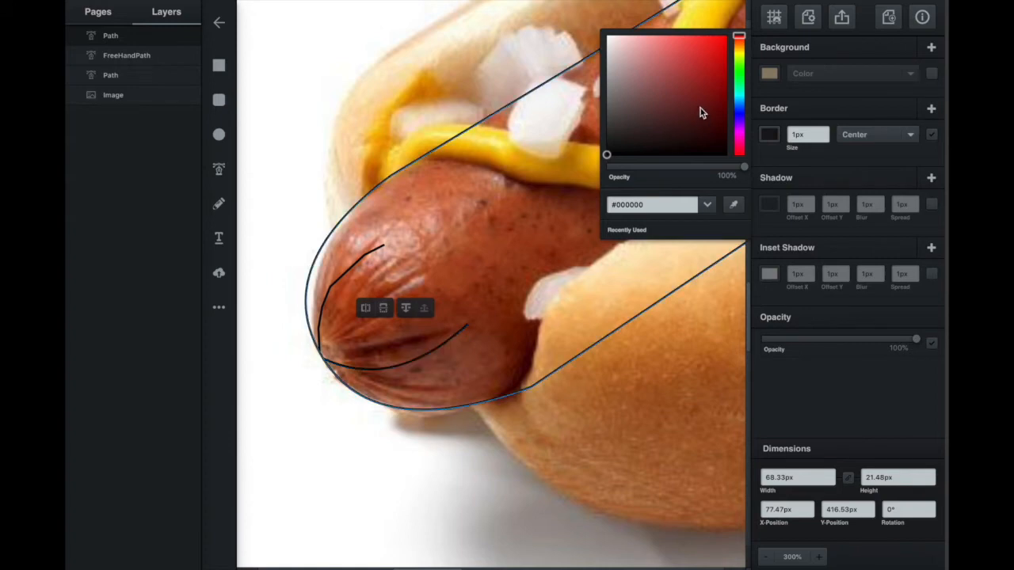
{"action": "left_click", "coordinate": [735, 205]}
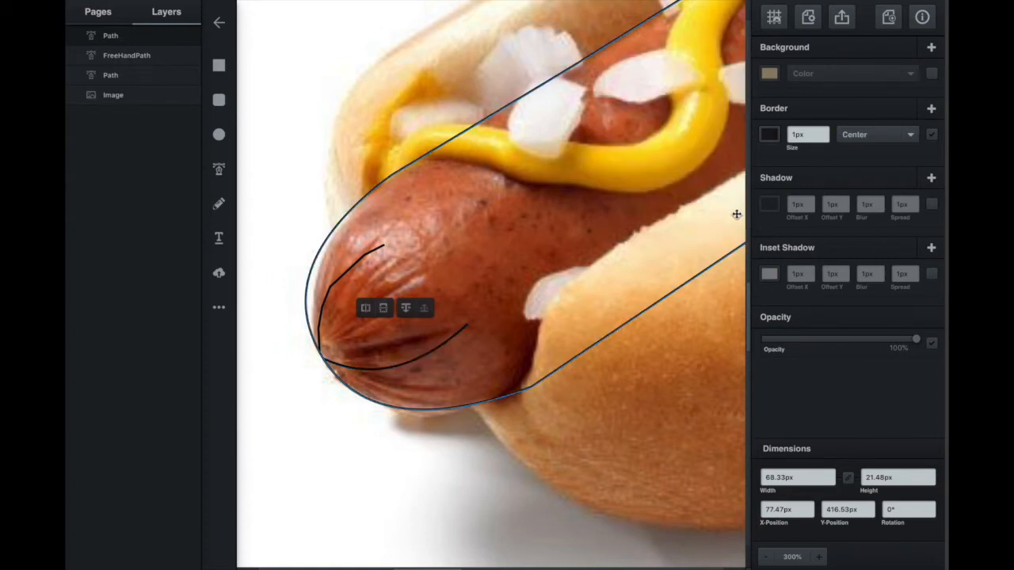
{"action": "left_click", "coordinate": [391, 347]}
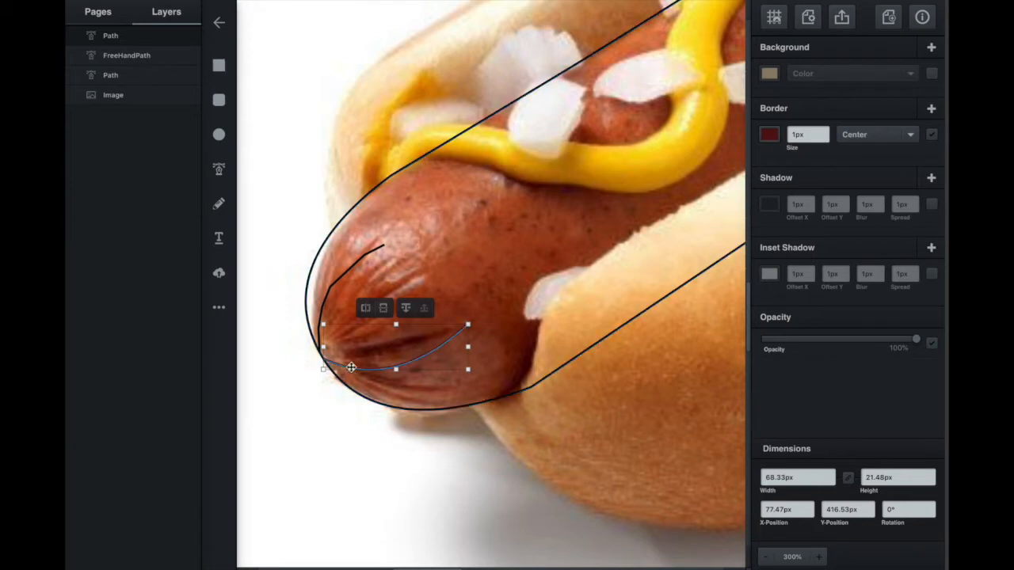
Give the curved crease a colour background fill with its opacity at 0%.
{"action": "left_click", "coordinate": [770, 203]}
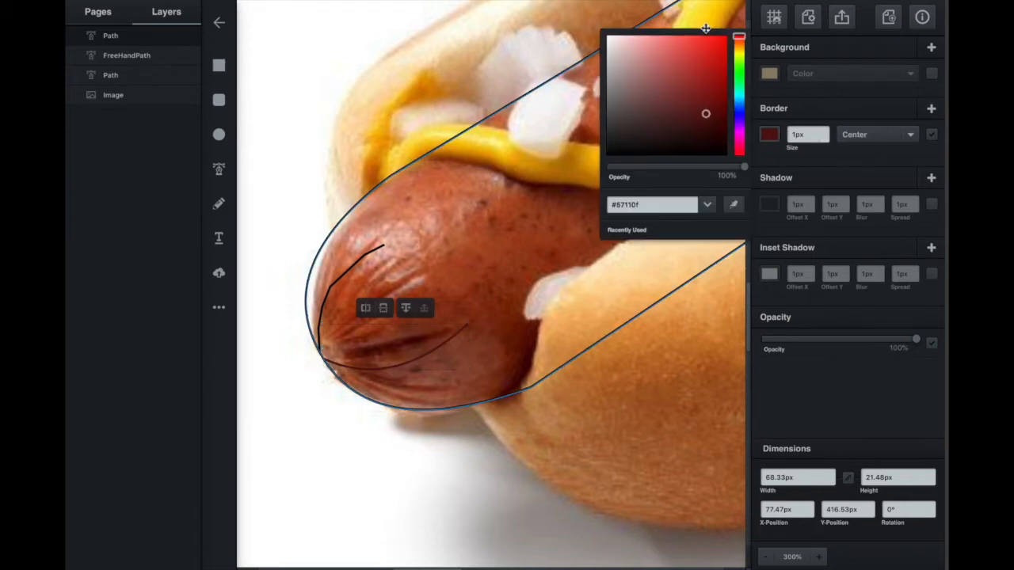
{"action": "left_click", "coordinate": [768, 73]}
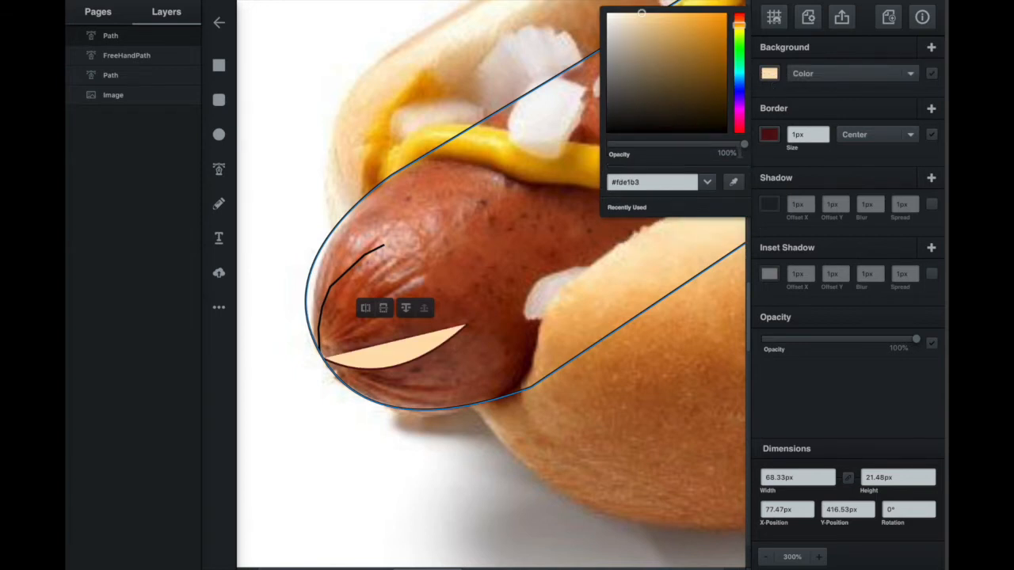
{"action": "left_click", "coordinate": [611, 144]}
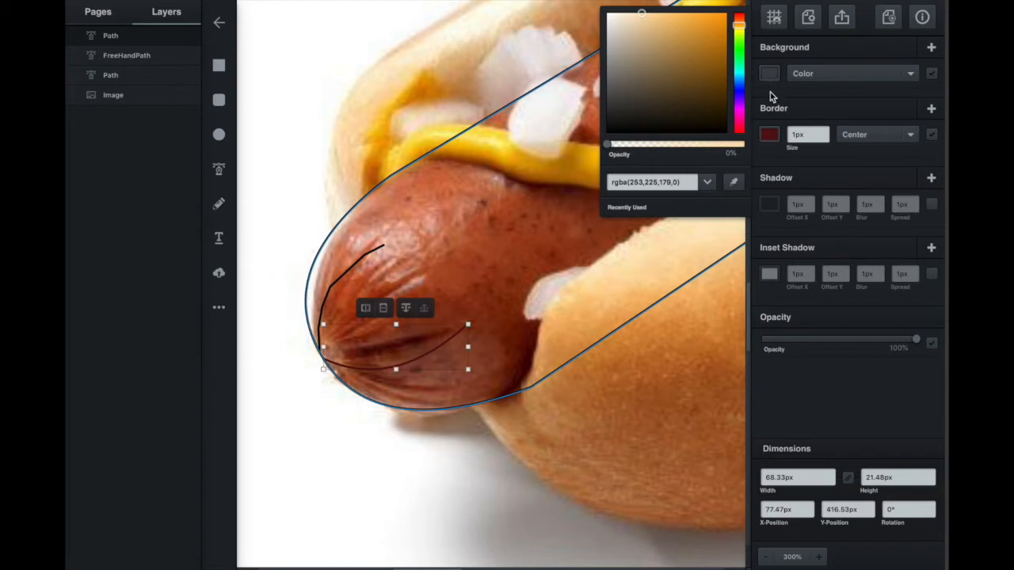
Change the curved crease's border colour to teal (#117a81).
{"action": "left_click", "coordinate": [768, 134]}
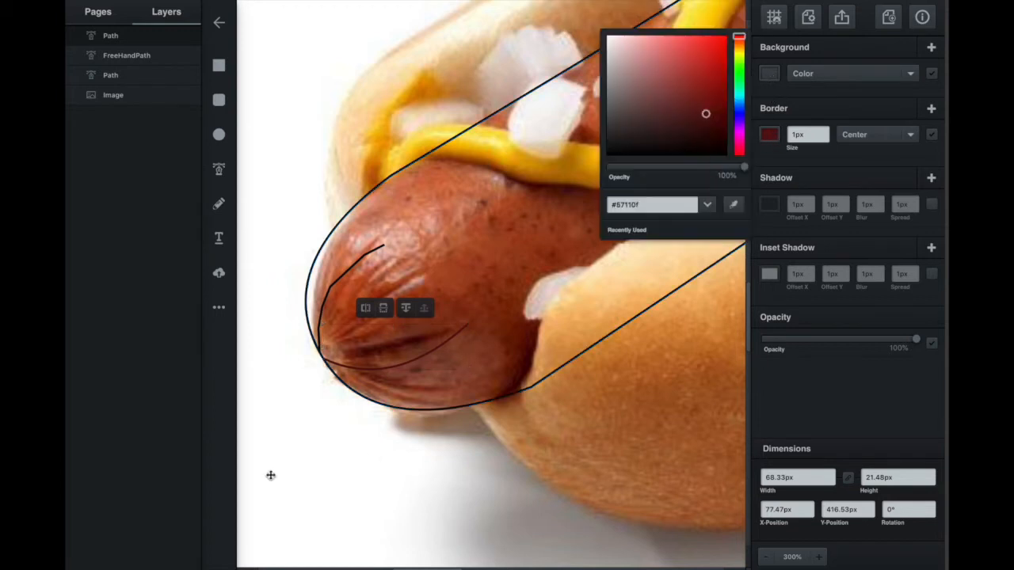
{"action": "left_click", "coordinate": [444, 336]}
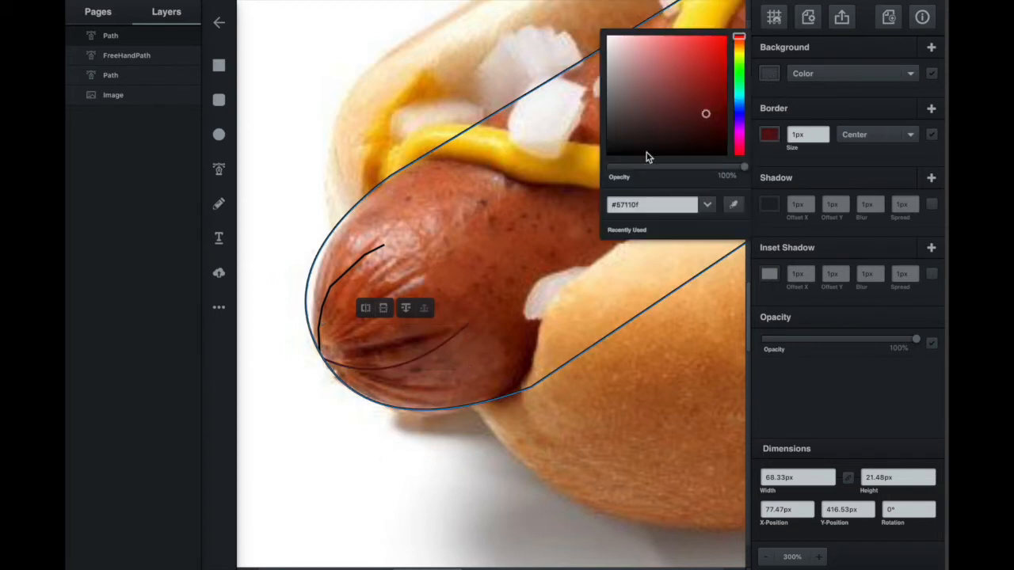
{"action": "left_click_drag", "start_coordinate": [736, 40], "coordinate": [710, 94]}
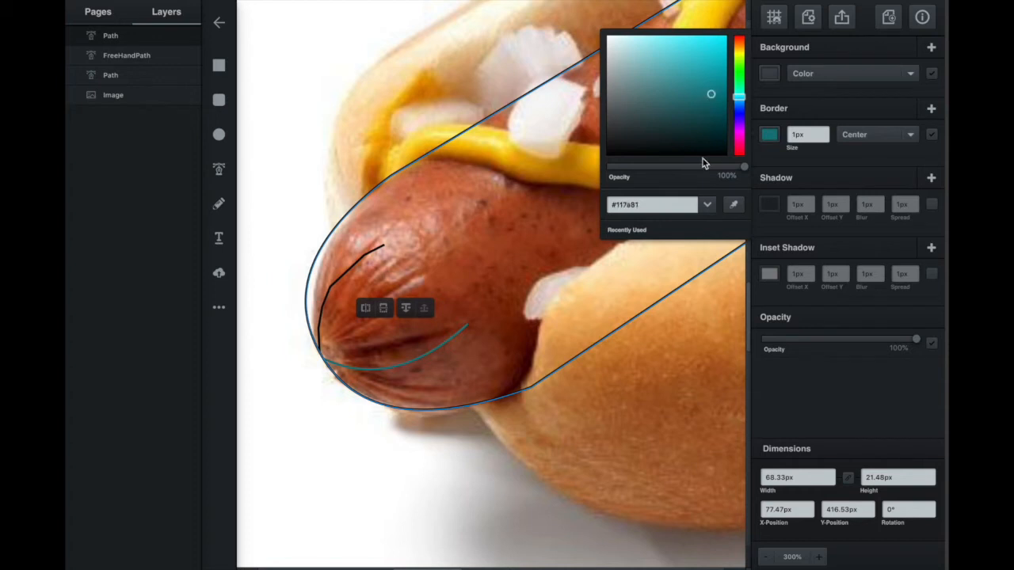
Set the curved crease's border colour to a dark red sampled from the creases in the sausage tip.
{"action": "left_click", "coordinate": [734, 208]}
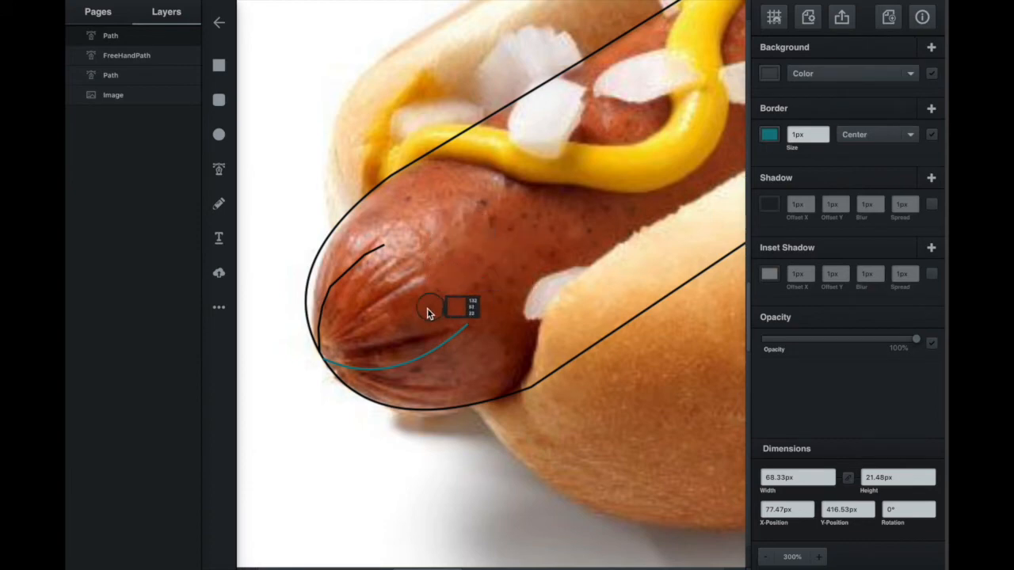
{"action": "left_click", "coordinate": [407, 345]}
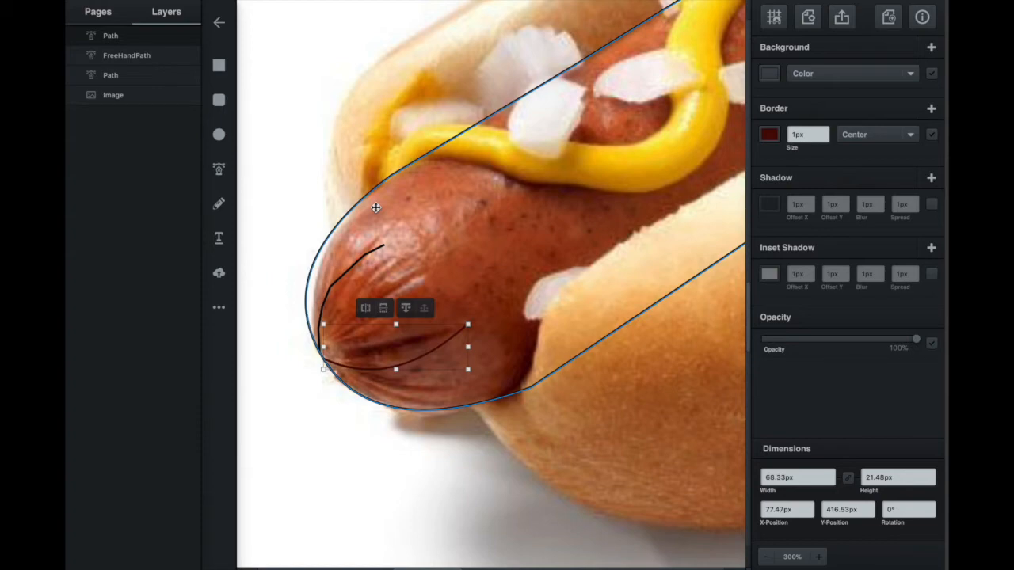
Draw a rectangle about 297 by 203 px over the upper part of the hot dog photo and fill it with a Linear Gradient.
{"action": "key", "text": "super+minus"}
{"action": "key", "text": "super+minus"}
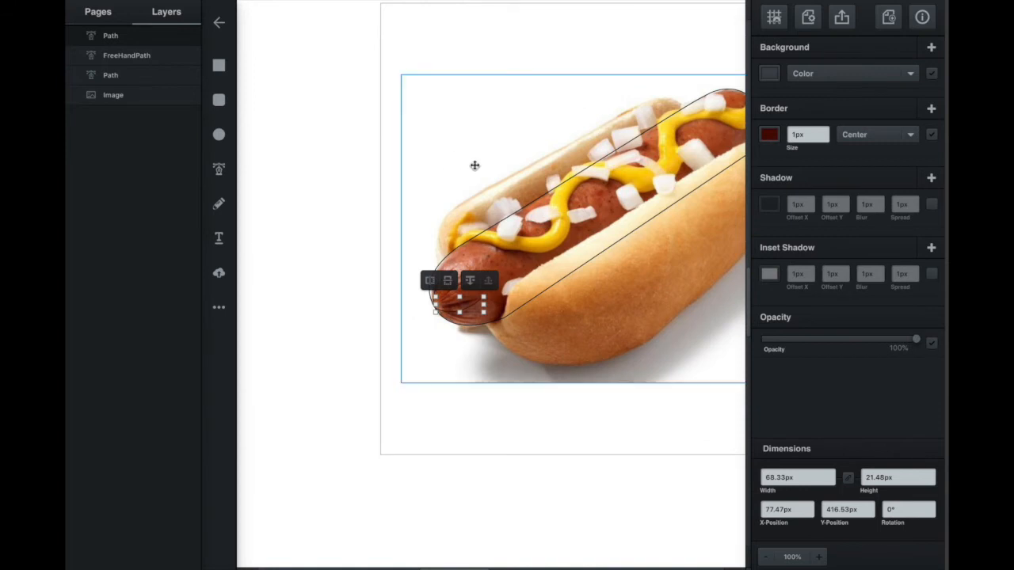
{"action": "scroll", "coordinate": [475, 165], "scroll_direction": "right", "scroll_amount": 2}
{"action": "scroll", "coordinate": [474, 165], "scroll_direction": "up", "scroll_amount": 1}
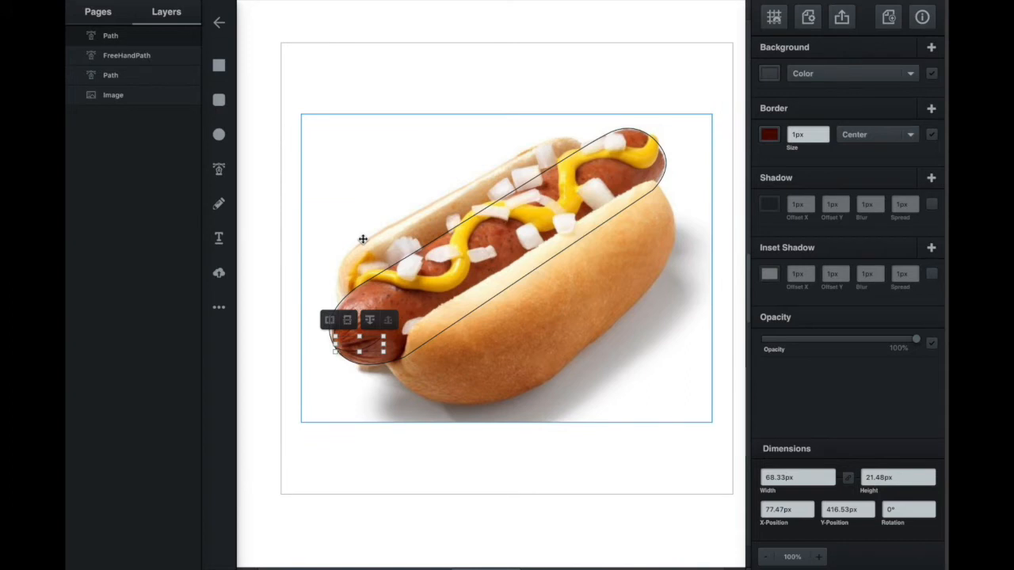
{"action": "left_click", "coordinate": [219, 67]}
{"action": "left_click_drag", "start_coordinate": [338, 74], "coordinate": [547, 216]}
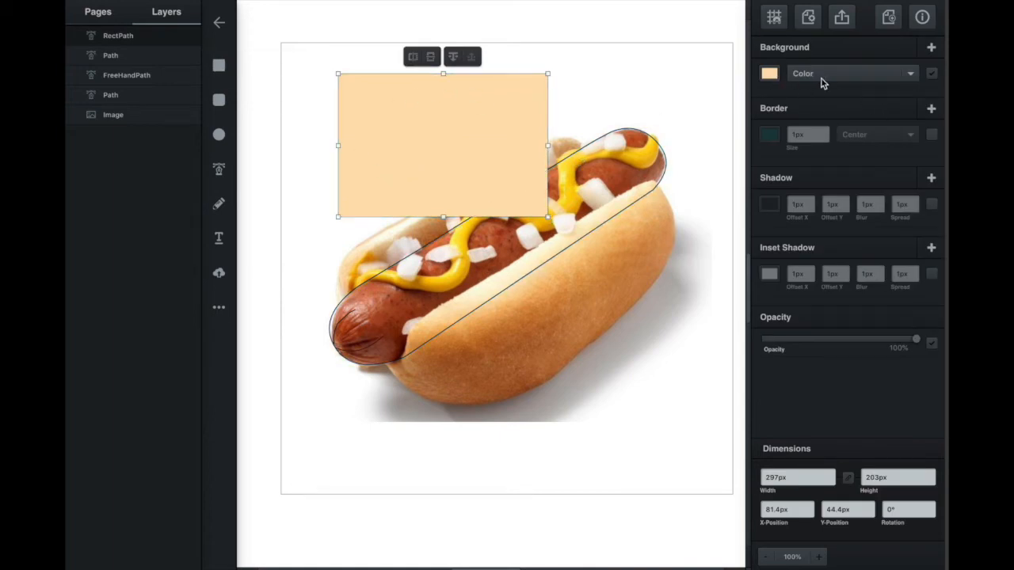
{"action": "left_click", "coordinate": [830, 75]}
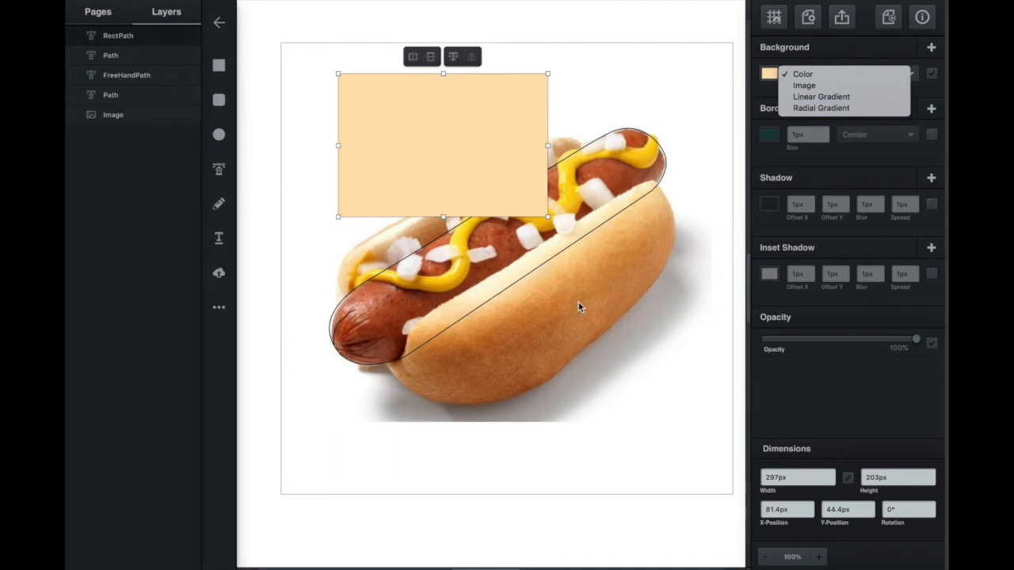
{"action": "left_click", "coordinate": [812, 98]}
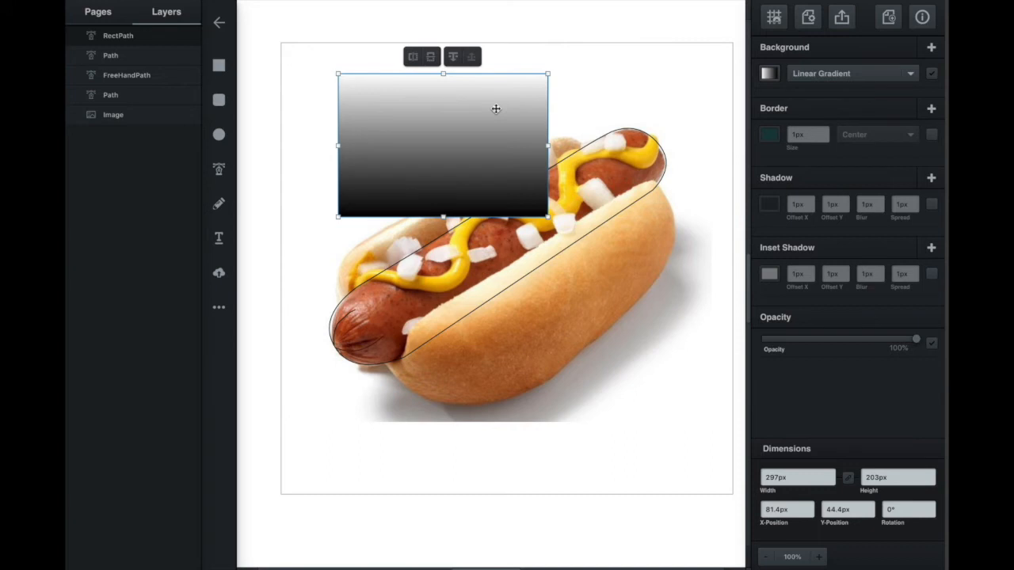
Set the rectangle's upper gradient stop to the cream colour #fef8de sampled from the bun's light inner edge.
{"action": "left_click", "coordinate": [768, 73]}
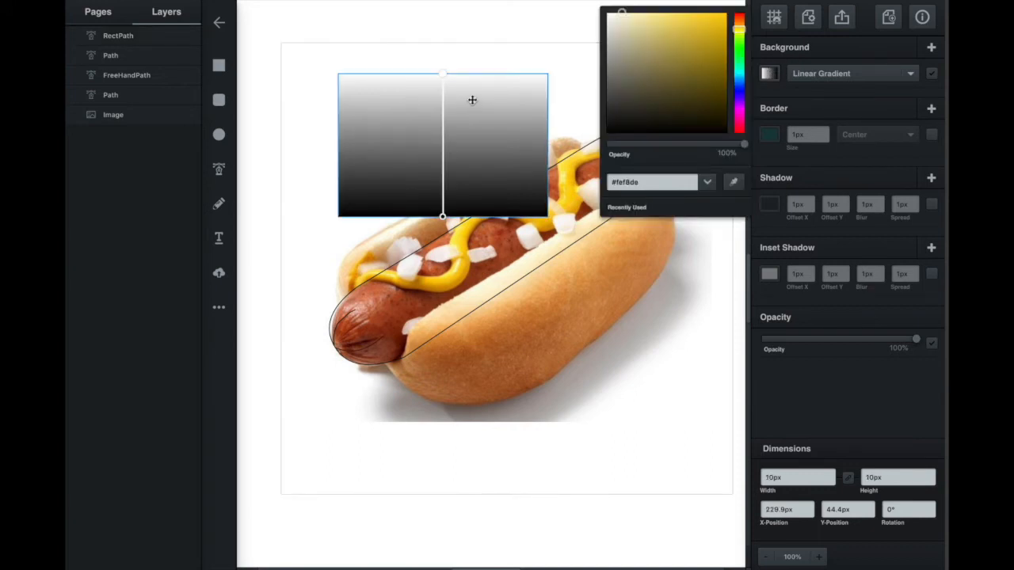
{"action": "left_click_drag", "start_coordinate": [645, 29], "coordinate": [737, 78]}
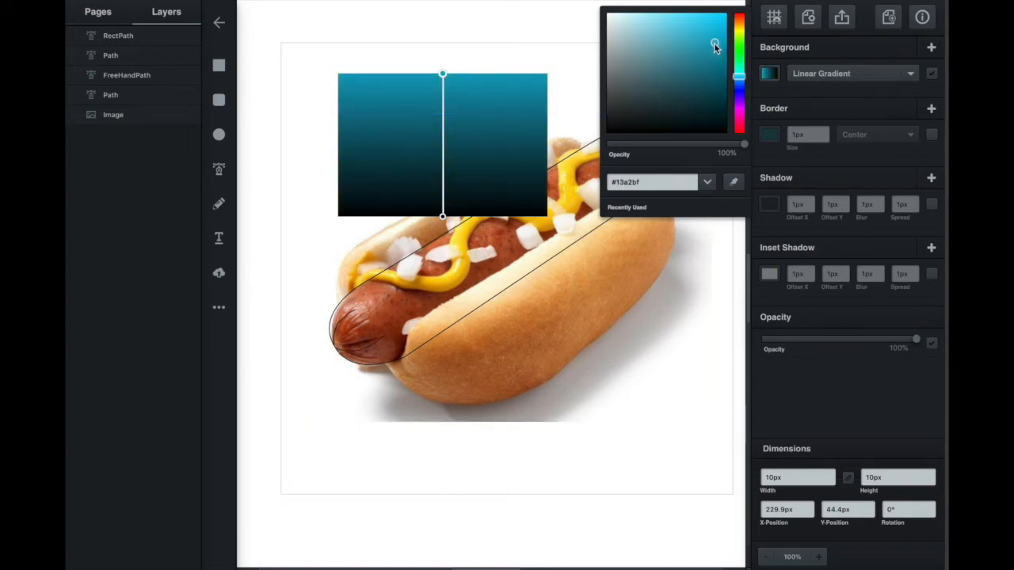
{"action": "left_click", "coordinate": [734, 185]}
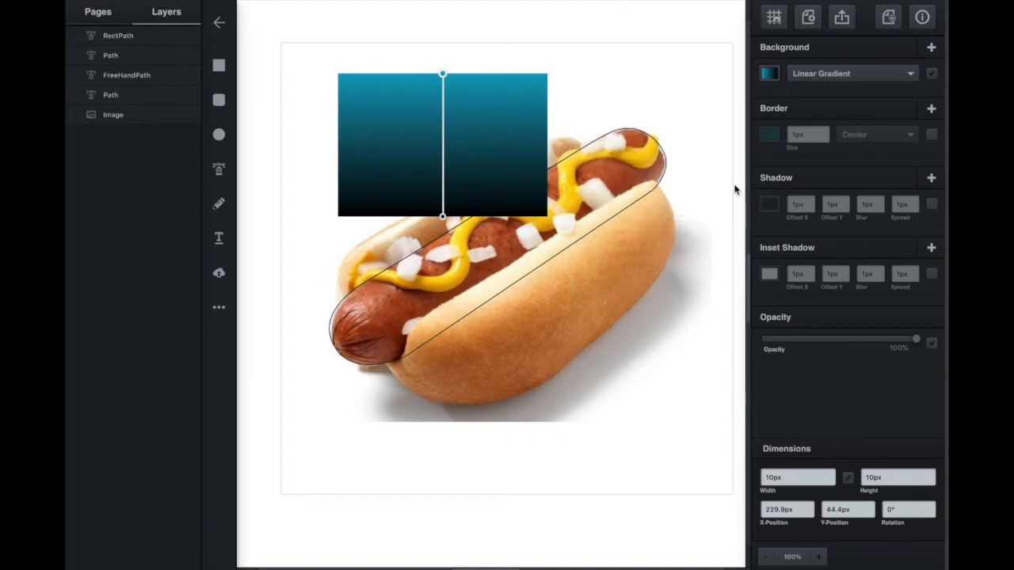
{"action": "left_click", "coordinate": [526, 264]}
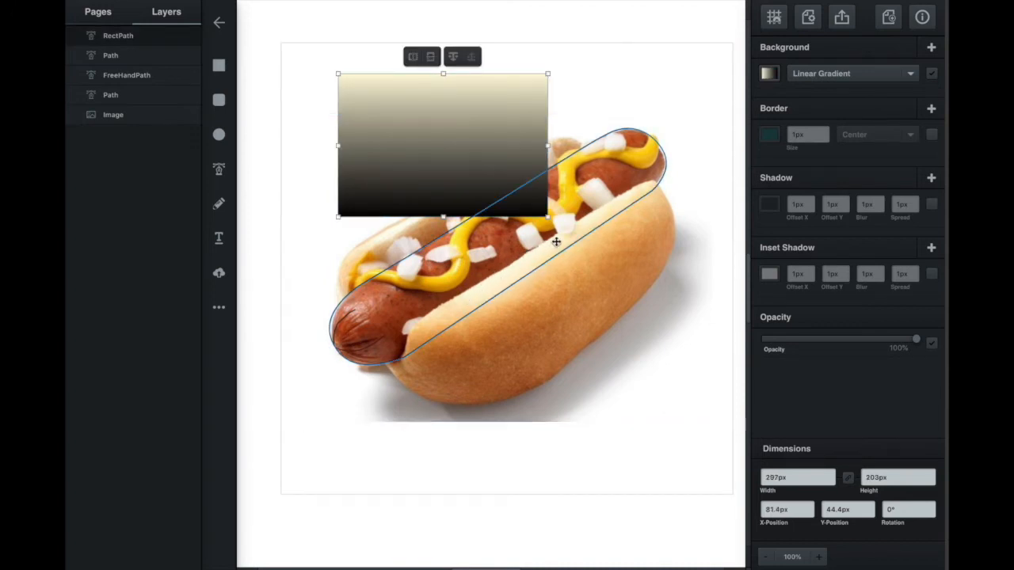
Set the rectangle's lower gradient stop to a dark brown sampled from the underside of the front bun.
{"action": "left_click", "coordinate": [770, 76]}
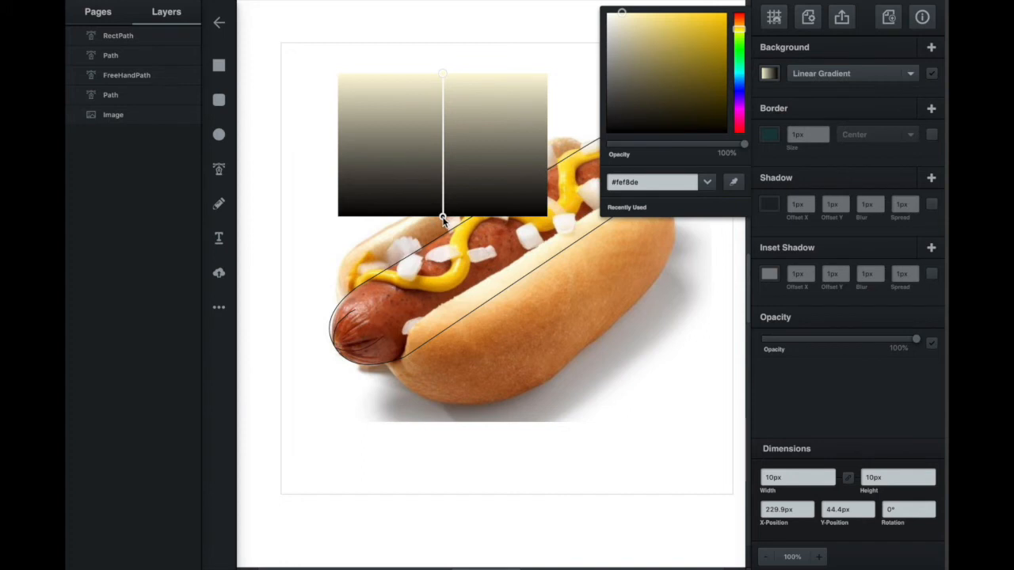
{"action": "left_click", "coordinate": [443, 218]}
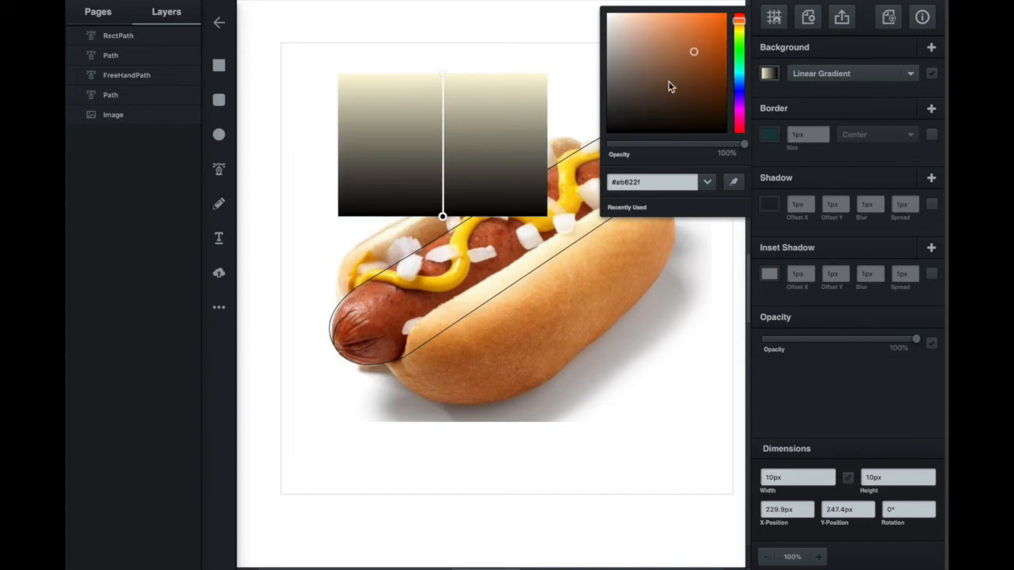
{"action": "left_click", "coordinate": [735, 183]}
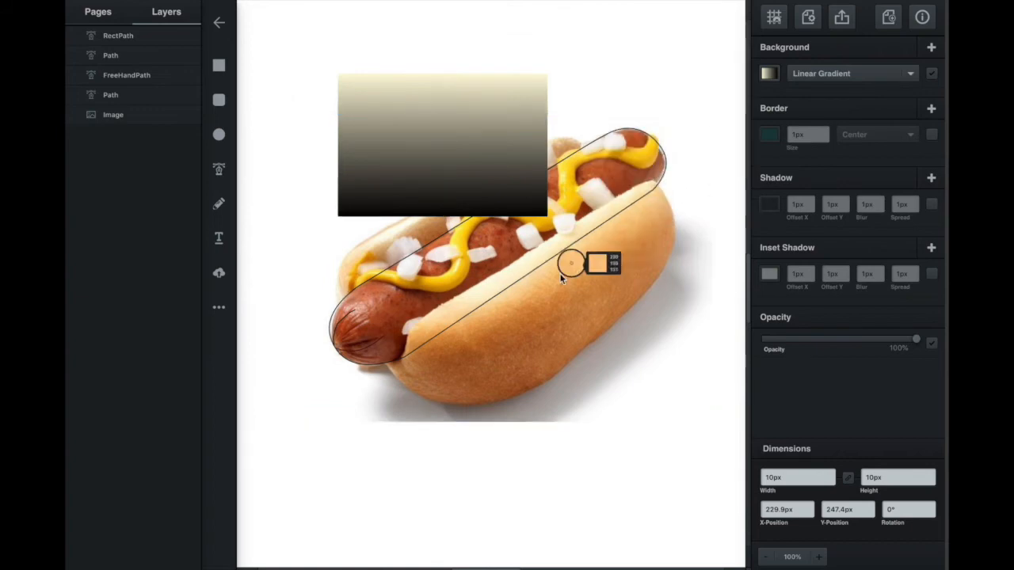
{"action": "left_click", "coordinate": [537, 376]}
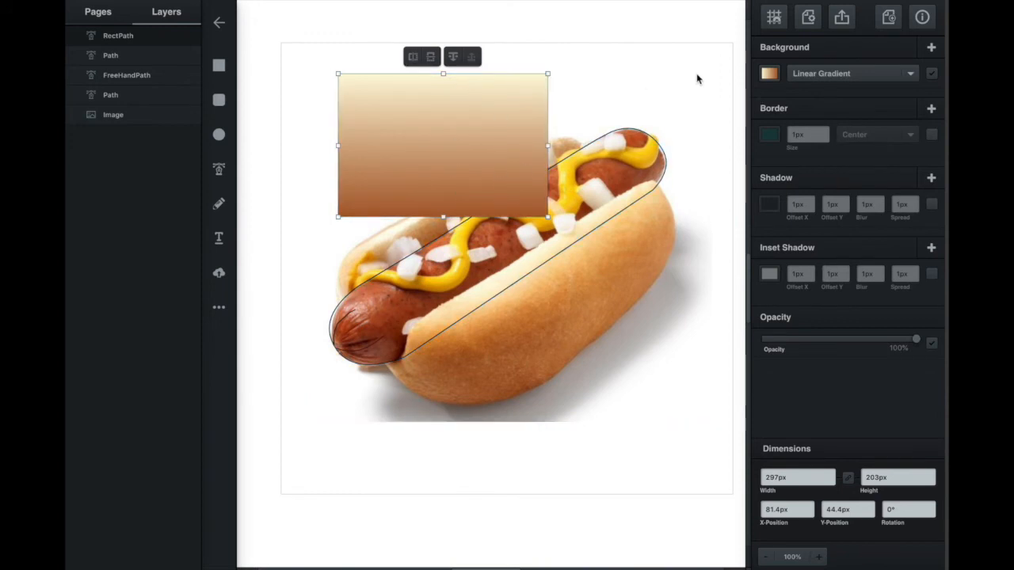
Add a middle stop to the rectangle's gradient and colour it an orange-brown sampled from the centre of the front bun.
{"action": "left_click", "coordinate": [770, 75]}
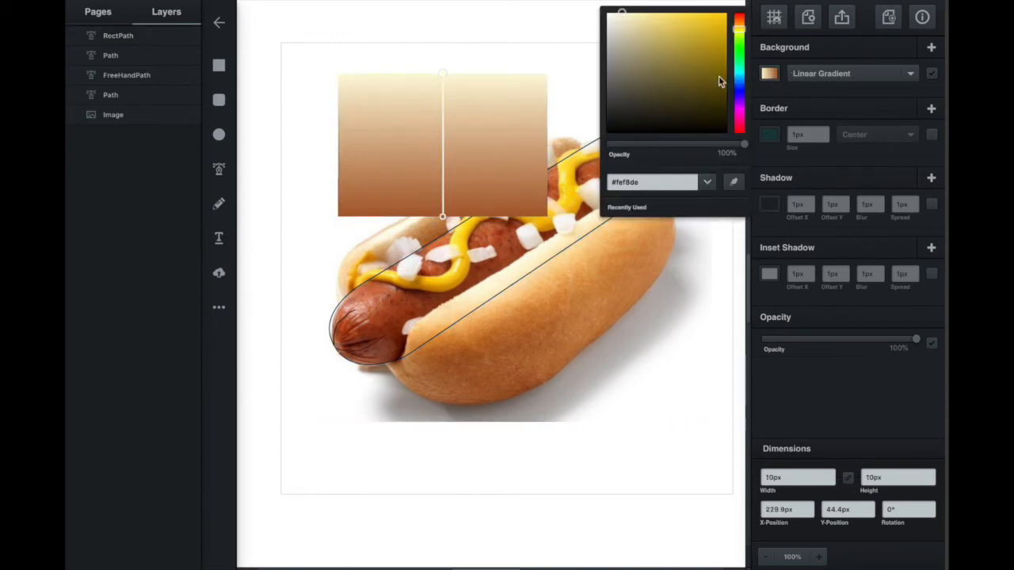
{"action": "left_click", "coordinate": [442, 152]}
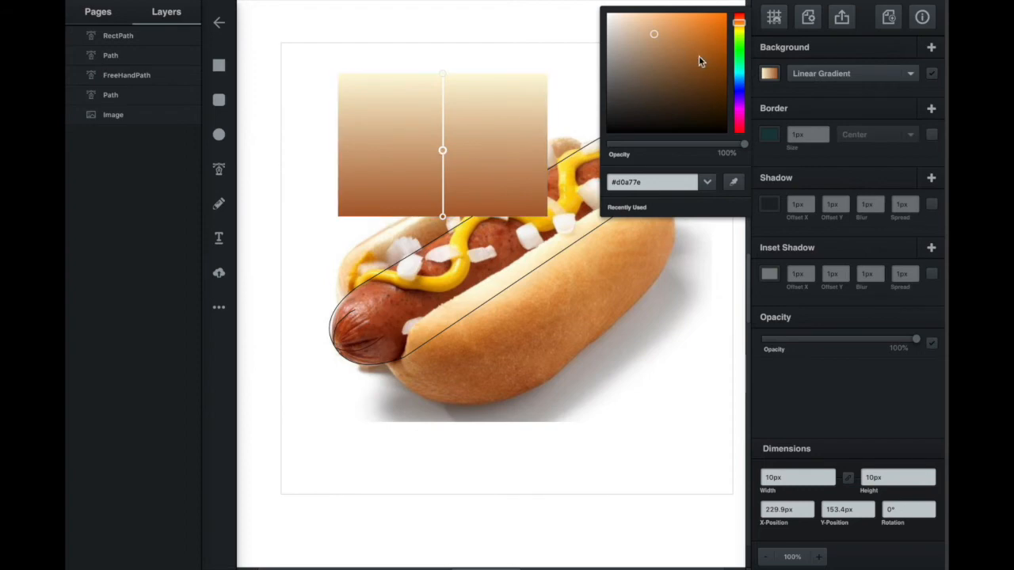
{"action": "left_click_drag", "start_coordinate": [738, 73], "coordinate": [738, 53]}
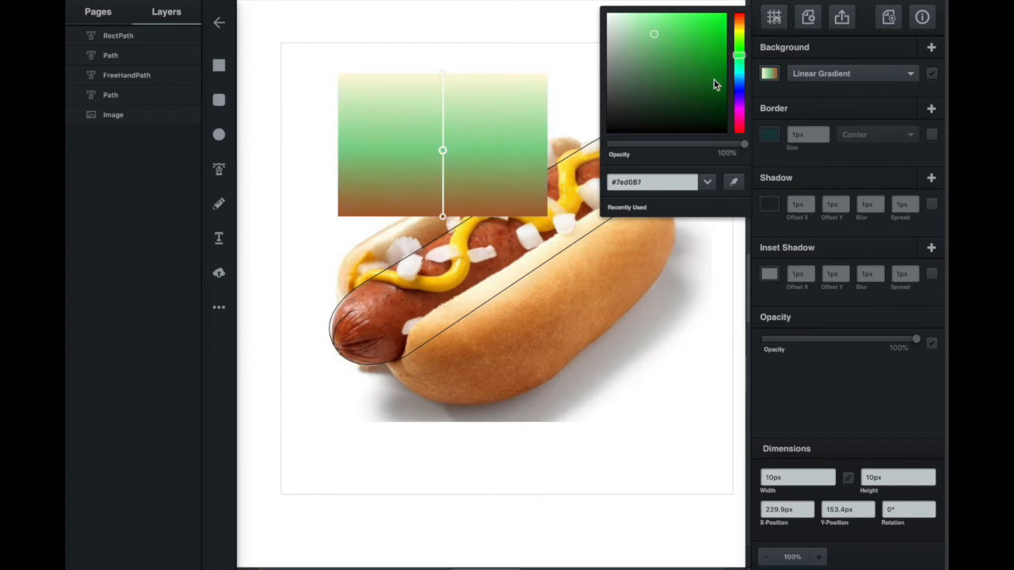
{"action": "left_click", "coordinate": [735, 97]}
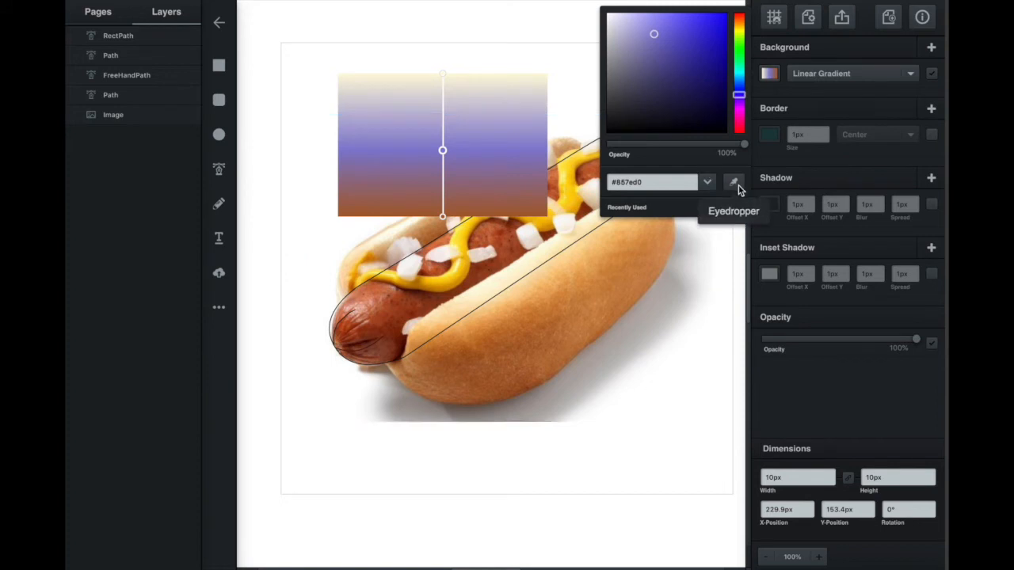
{"action": "left_click", "coordinate": [733, 181]}
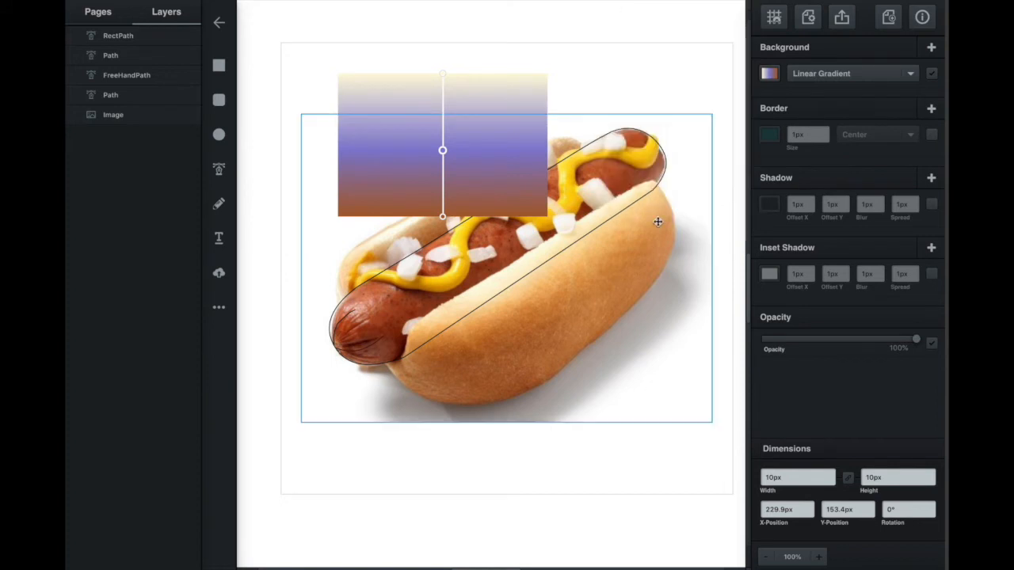
{"action": "left_click", "coordinate": [545, 325]}
{"action": "left_click", "coordinate": [540, 305]}
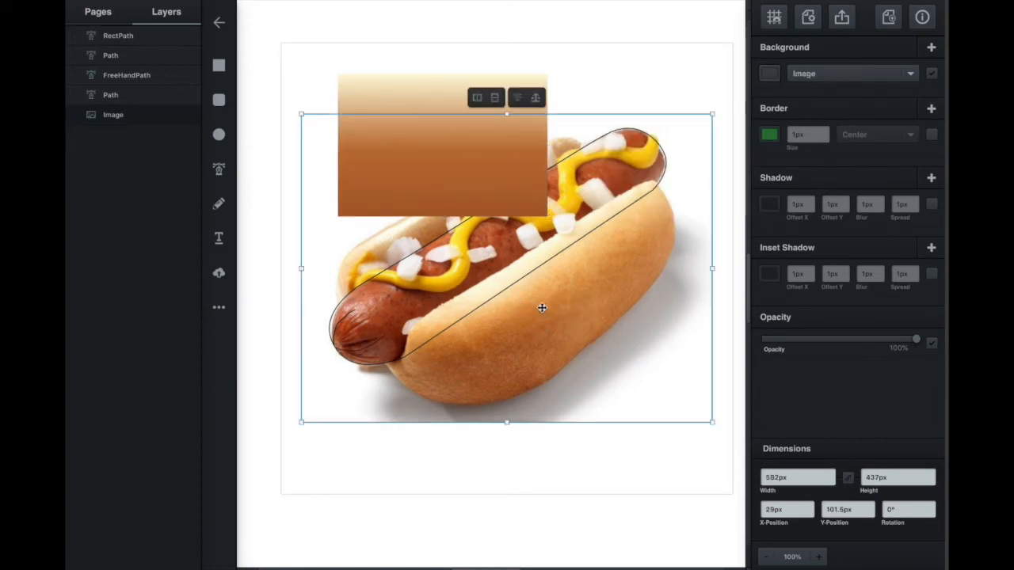
Place the gradient rectangle over the front bun and rotate it to 328.85° to match the bun's slant.
{"action": "left_click", "coordinate": [431, 164]}
{"action": "left_click_drag", "start_coordinate": [438, 161], "coordinate": [527, 309]}
{"action": "left_click_drag", "start_coordinate": [644, 218], "coordinate": [581, 150]}
{"action": "left_click_drag", "start_coordinate": [580, 295], "coordinate": [612, 298]}
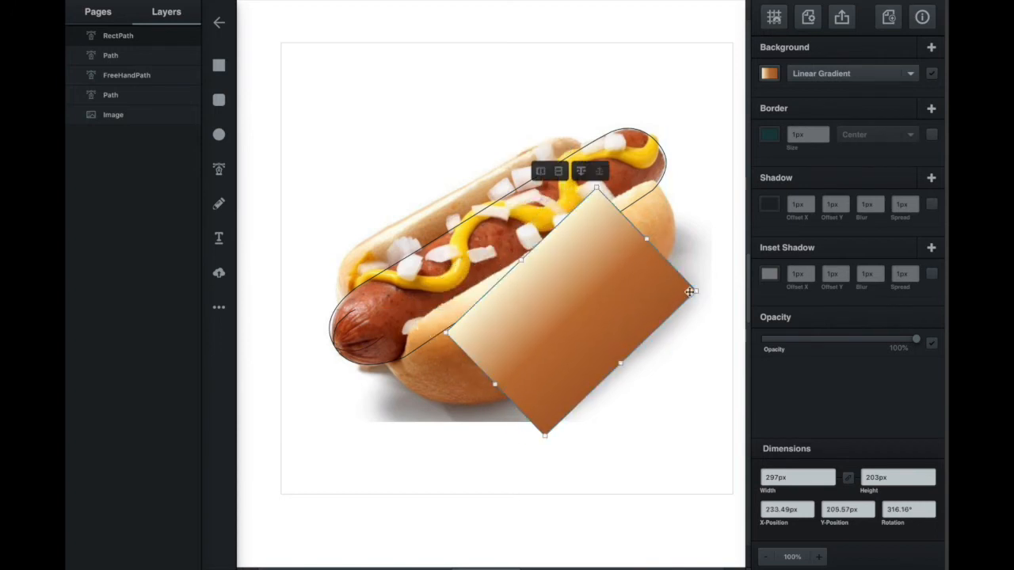
{"action": "left_click_drag", "start_coordinate": [709, 285], "coordinate": [704, 312]}
{"action": "left_click_drag", "start_coordinate": [595, 313], "coordinate": [578, 307]}
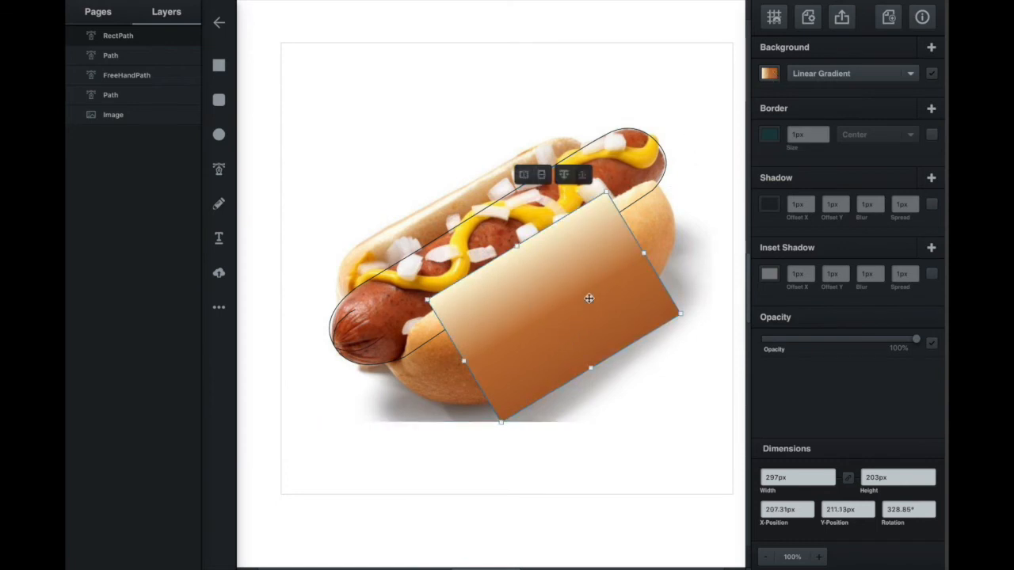
Move the gradient rectangle off the hot dog and delete it.
{"action": "left_click_drag", "start_coordinate": [534, 280], "coordinate": [367, 103]}
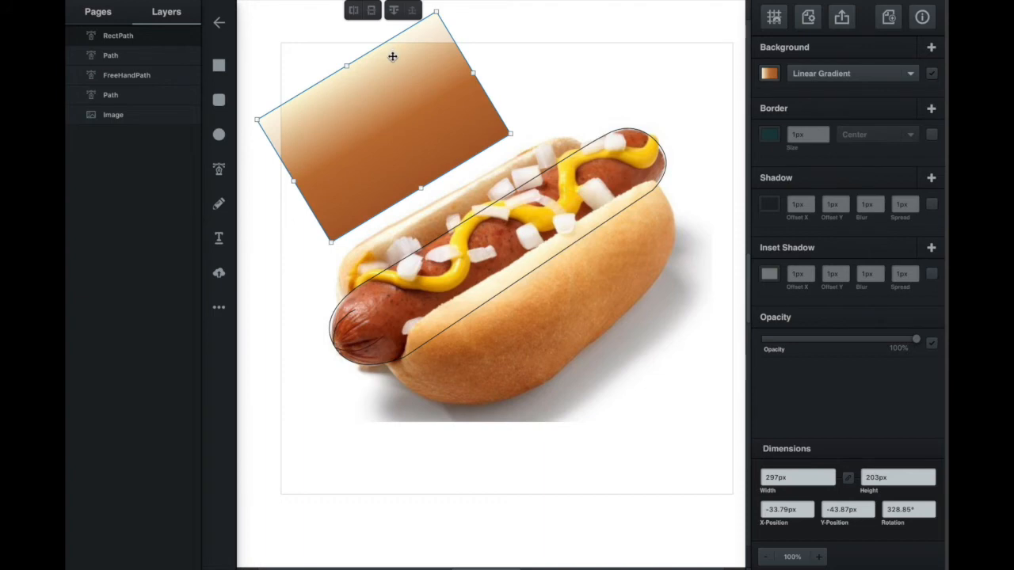
{"action": "key", "text": "Delete"}
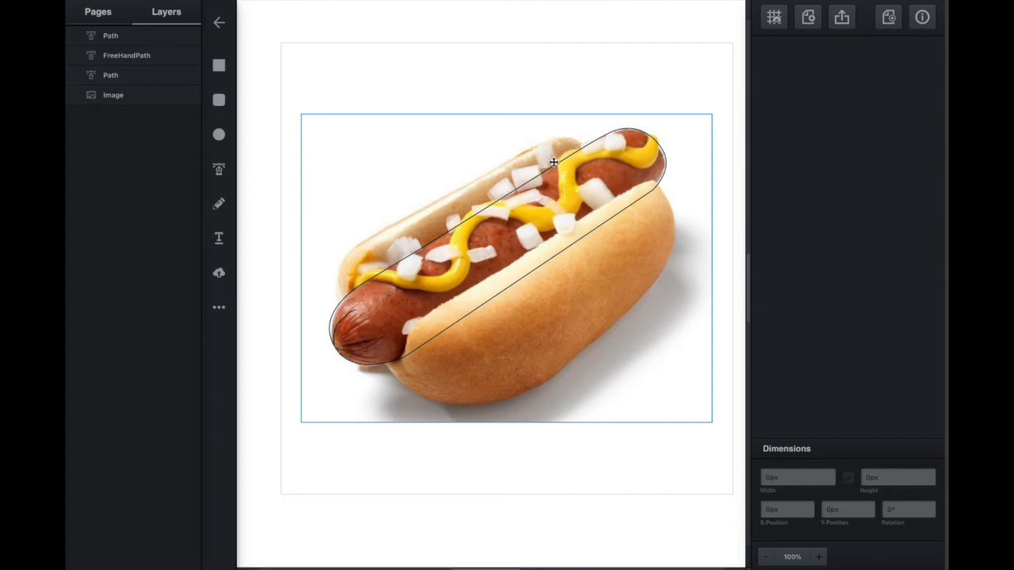
Trace the lower edge and far end of the front bun half with a curved Pen tool path.
{"action": "scroll", "coordinate": [557, 163], "scroll_direction": "up", "scroll_amount": 10}
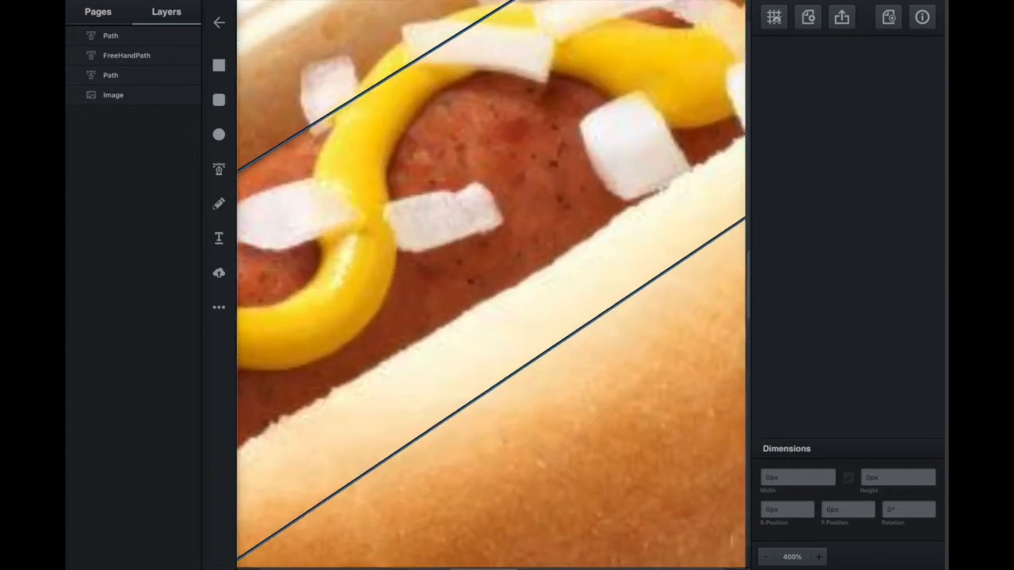
{"action": "scroll", "coordinate": [478, 243], "scroll_direction": "up", "scroll_amount": 3}
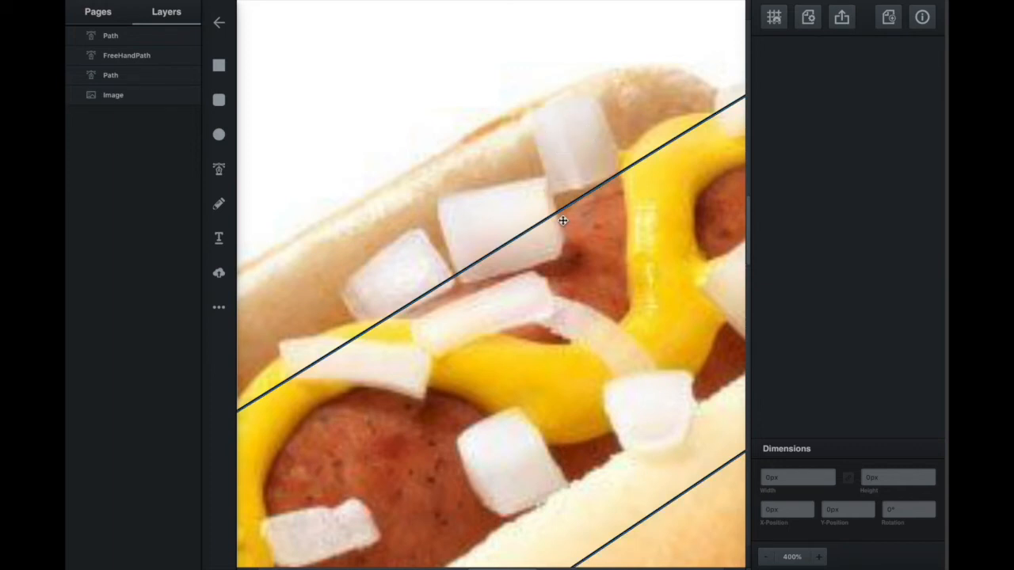
{"action": "scroll", "coordinate": [562, 220], "scroll_direction": "up", "scroll_amount": 5}
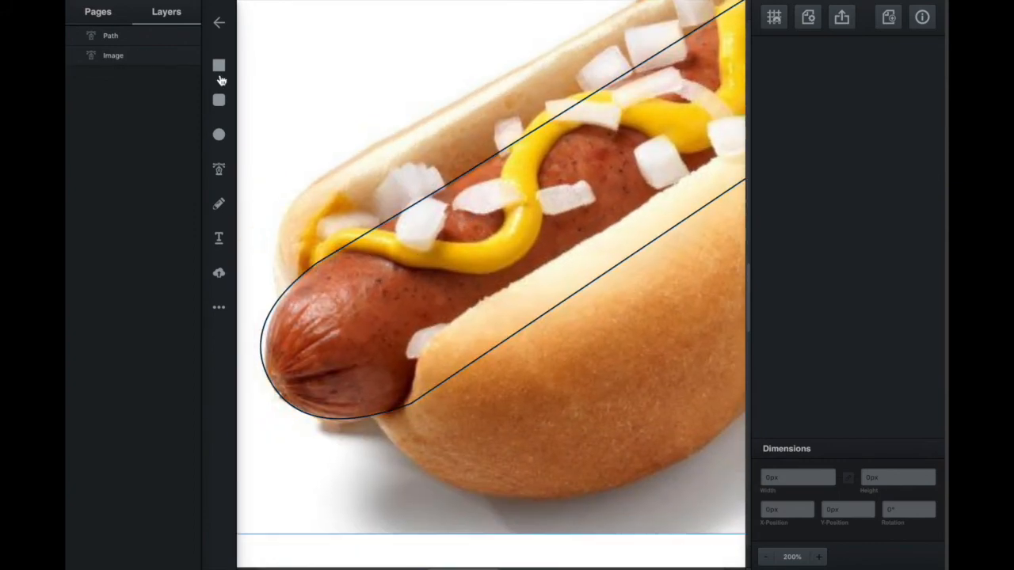
{"action": "left_click", "coordinate": [419, 352]}
{"action": "scroll", "coordinate": [460, 477], "scroll_direction": "right", "scroll_amount": 1}
{"action": "left_click_drag", "start_coordinate": [451, 507], "coordinate": [631, 419]}
{"action": "scroll", "coordinate": [579, 505], "scroll_direction": "right", "scroll_amount": 3}
{"action": "scroll", "coordinate": [611, 385], "scroll_direction": "right", "scroll_amount": 1}
{"action": "left_click", "coordinate": [646, 392]}
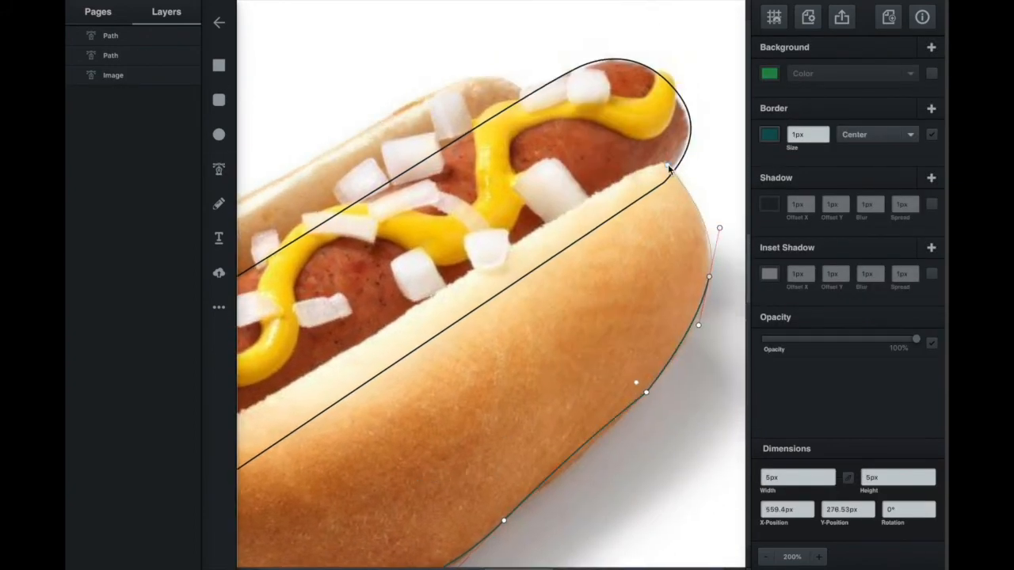
Continue the front bun's path back along its upper edge beside the sausage and close the outline.
{"action": "scroll", "coordinate": [475, 251], "scroll_direction": "left", "scroll_amount": 2}
{"action": "left_click", "coordinate": [472, 250]}
{"action": "scroll", "coordinate": [349, 309], "scroll_direction": "left", "scroll_amount": 1}
{"action": "left_click", "coordinate": [336, 313]}
{"action": "left_click", "coordinate": [241, 419]}
{"action": "double_click", "coordinate": [425, 267]}
{"action": "scroll", "coordinate": [380, 316], "scroll_direction": "left", "scroll_amount": 1}
{"action": "left_click", "coordinate": [323, 334]}
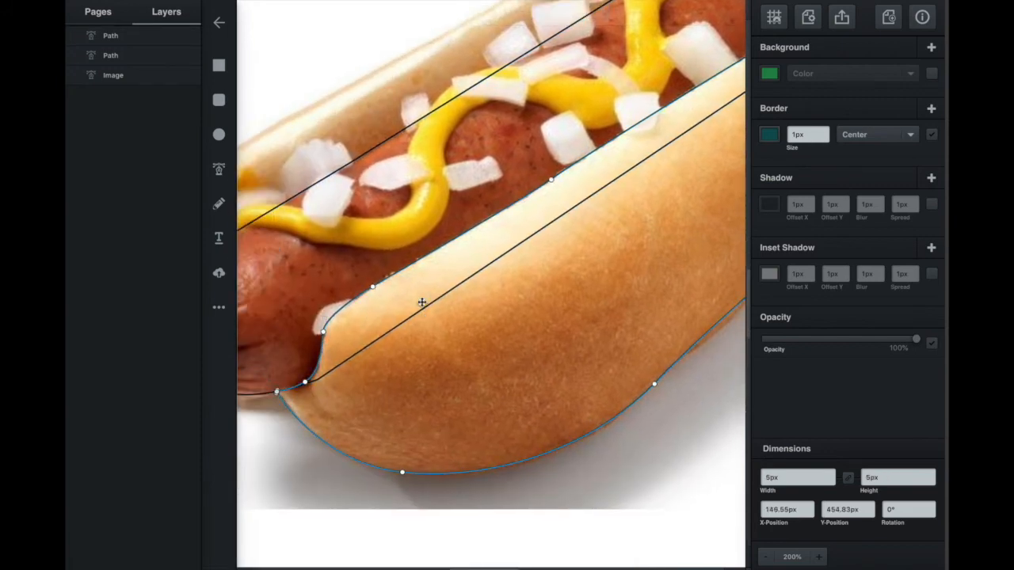
Rename the front bun's layer HD Bun and the sausage outline's layer HD.
{"action": "scroll", "coordinate": [422, 302], "scroll_direction": "left", "scroll_amount": 1}
{"action": "double_click", "coordinate": [112, 36]}
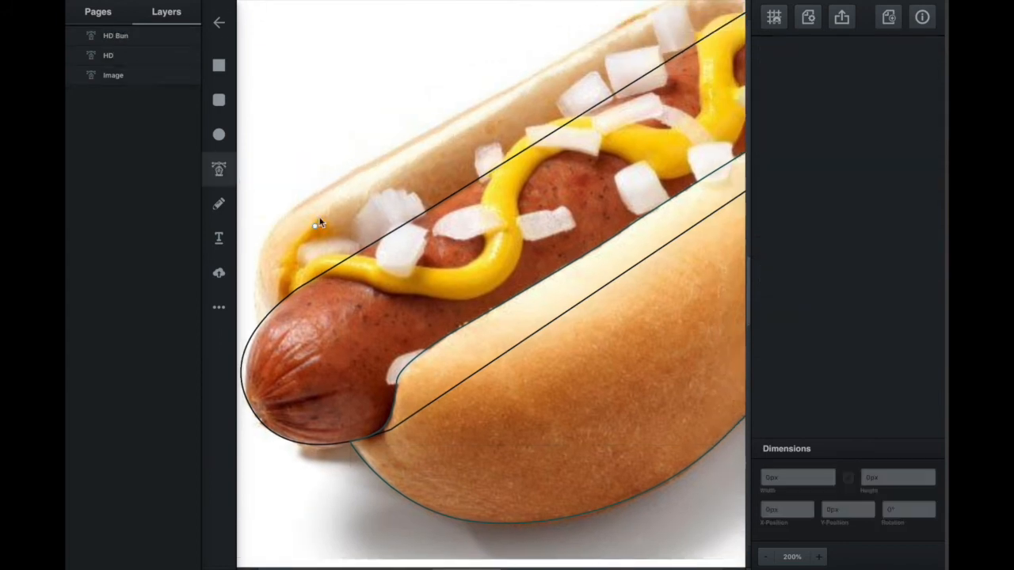
Trace the inner surface of the back bun half as a closed path and name it HD Bun Inside.
{"action": "left_click", "coordinate": [350, 198]}
{"action": "left_click_drag", "start_coordinate": [281, 269], "coordinate": [277, 324]}
{"action": "scroll", "coordinate": [472, 214], "scroll_direction": "right", "scroll_amount": 2}
{"action": "left_click", "coordinate": [472, 214]}
{"action": "left_click", "coordinate": [658, 91]}
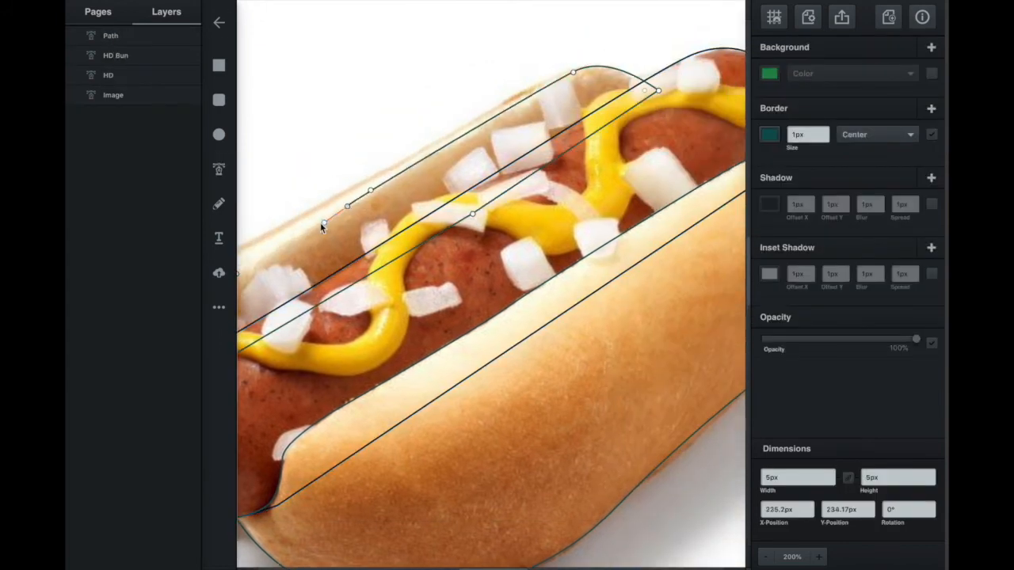
{"action": "scroll", "coordinate": [320, 223], "scroll_direction": "left", "scroll_amount": 2}
{"action": "left_click", "coordinate": [368, 199]}
Trace the outer edge of the back bun half as a closed curved path running behind the sausage.
{"action": "left_click", "coordinate": [375, 171]}
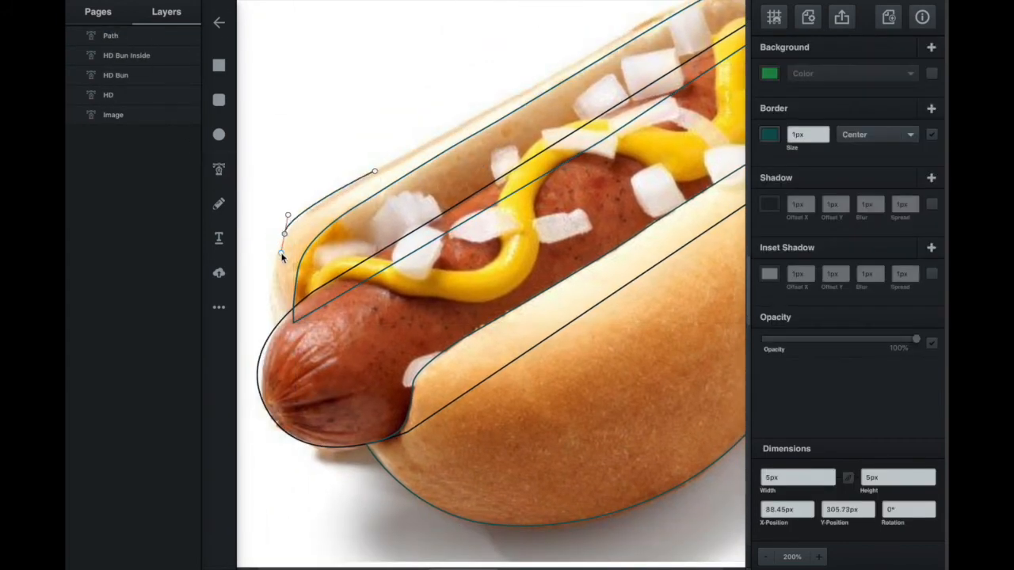
{"action": "left_click", "coordinate": [682, 109]}
{"action": "scroll", "coordinate": [682, 108], "scroll_direction": "right", "scroll_amount": 2}
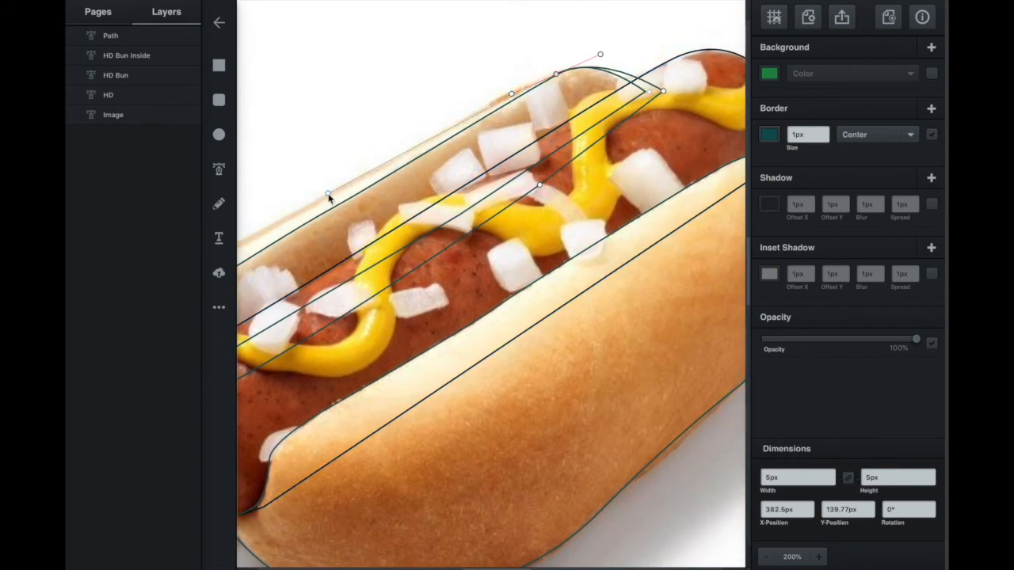
{"action": "left_click", "coordinate": [328, 195]}
{"action": "scroll", "coordinate": [327, 194], "scroll_direction": "left", "scroll_amount": 2}
{"action": "double_click", "coordinate": [468, 124]}
{"action": "scroll", "coordinate": [468, 125], "scroll_direction": "right", "scroll_amount": 2}
{"action": "left_click", "coordinate": [568, 77]}
{"action": "scroll", "coordinate": [568, 76], "scroll_direction": "left", "scroll_amount": 3}
{"action": "left_click_drag", "start_coordinate": [302, 206], "coordinate": [317, 186]}
{"action": "left_click", "coordinate": [280, 137]}
Start a Pen tool path along the mustard's lower edge and curve it around the mustard's far tip.
{"action": "scroll", "coordinate": [280, 137], "scroll_direction": "right", "scroll_amount": 1}
{"action": "left_click", "coordinate": [218, 169]}
{"action": "left_click", "coordinate": [310, 279]}
{"action": "left_click_drag", "start_coordinate": [356, 263], "coordinate": [380, 266]}
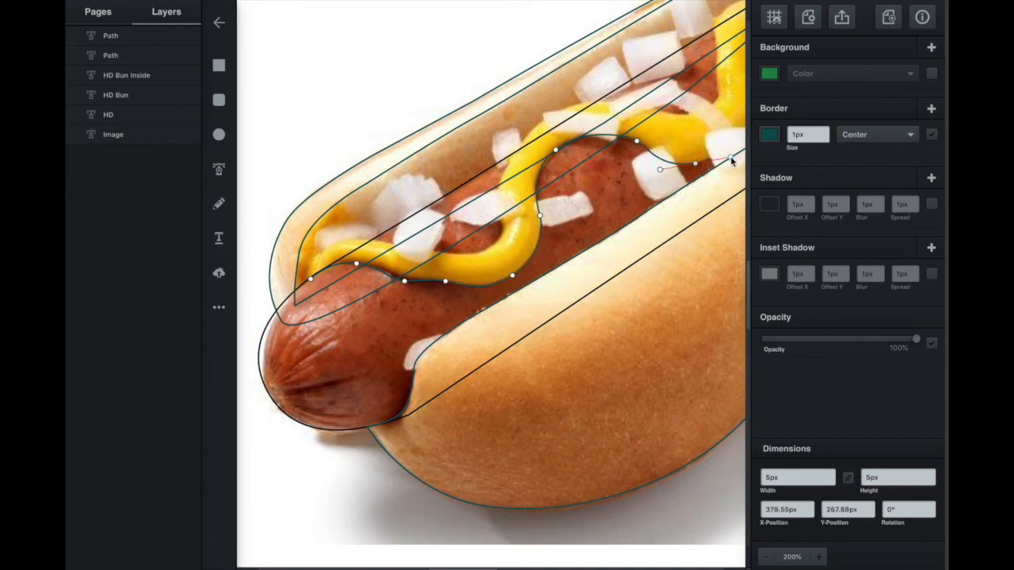
{"action": "scroll", "coordinate": [731, 160], "scroll_direction": "right", "scroll_amount": 1}
{"action": "left_click_drag", "start_coordinate": [700, 168], "coordinate": [704, 152]}
{"action": "left_click_drag", "start_coordinate": [722, 72], "coordinate": [747, 66]}
{"action": "scroll", "coordinate": [736, 73], "scroll_direction": "right", "scroll_amount": 2}
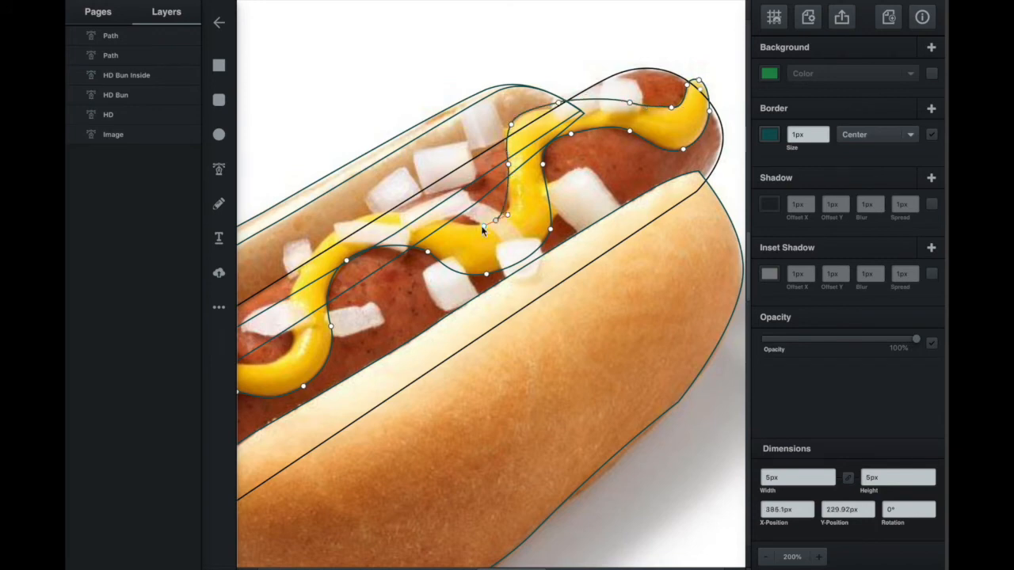
Continue the mustard path back along its upper edge to the starting point near the sausage's front tip.
{"action": "scroll", "coordinate": [291, 346], "scroll_direction": "left", "scroll_amount": 1}
{"action": "left_click_drag", "start_coordinate": [323, 353], "coordinate": [295, 358]}
{"action": "scroll", "coordinate": [323, 353], "scroll_direction": "left", "scroll_amount": 2}
{"action": "left_click_drag", "start_coordinate": [352, 349], "coordinate": [262, 345]}
{"action": "scroll", "coordinate": [273, 346], "scroll_direction": "left", "scroll_amount": 1}
{"action": "left_click_drag", "start_coordinate": [302, 313], "coordinate": [298, 322]}
{"action": "left_click", "coordinate": [294, 339]}
Adjust the mustard path's points near its front end to follow the photo more closely.
{"action": "left_click", "coordinate": [320, 302]}
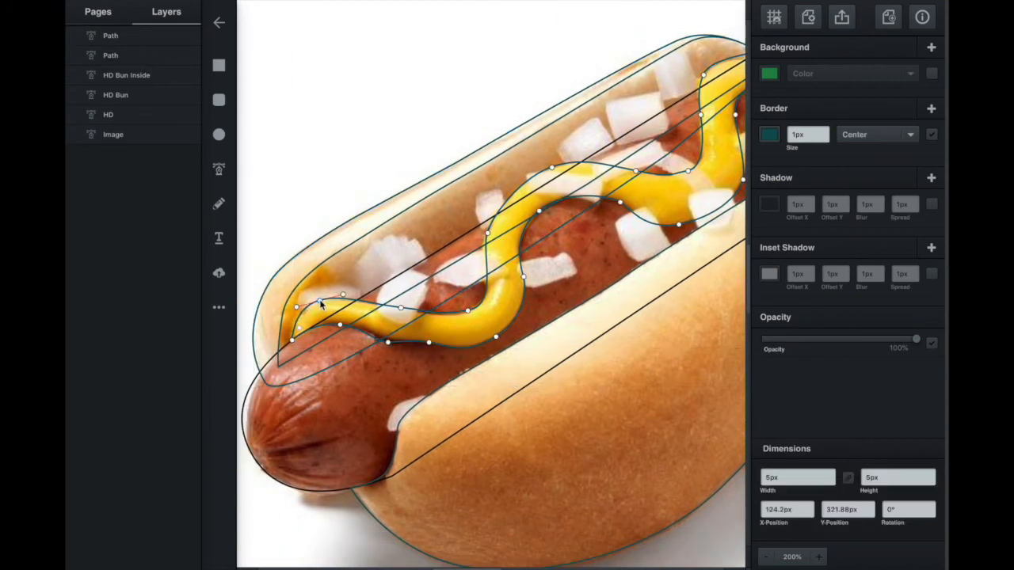
{"action": "left_click", "coordinate": [387, 341]}
{"action": "left_click_drag", "start_coordinate": [469, 311], "coordinate": [466, 312]}
{"action": "left_click_drag", "start_coordinate": [401, 307], "coordinate": [401, 311]}
{"action": "scroll", "coordinate": [452, 269], "scroll_direction": "right", "scroll_amount": 1}
Rename the outer back bun path HD Bun Outside and the mustard path Mustard.
{"action": "key", "text": "super+minus"}
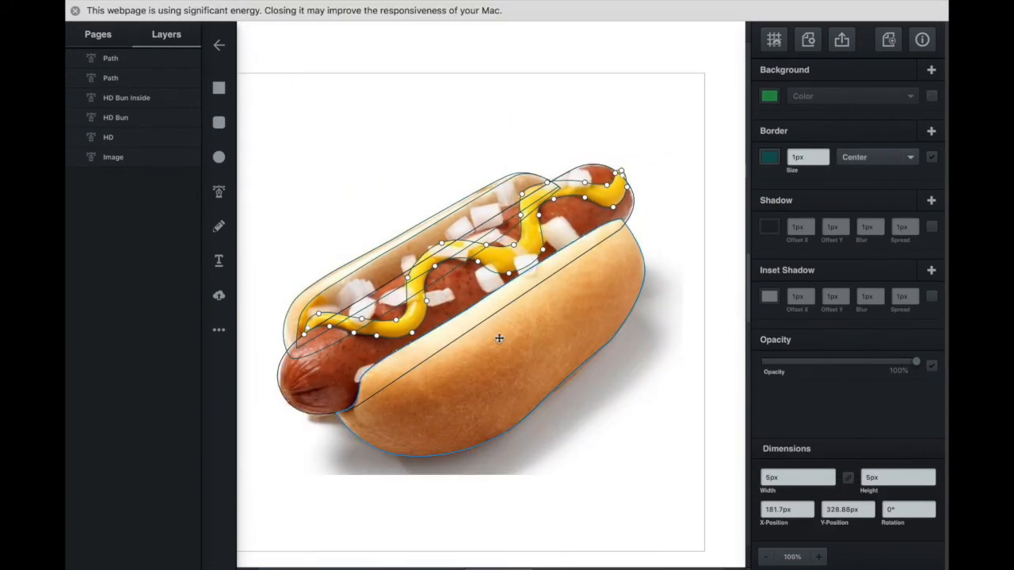
{"action": "left_click", "coordinate": [89, 80]}
{"action": "type", "text": "HD Bun Outside"}
{"action": "double_click", "coordinate": [111, 58]}
{"action": "type", "text": "Mustard"}
{"action": "left_click", "coordinate": [290, 68]}
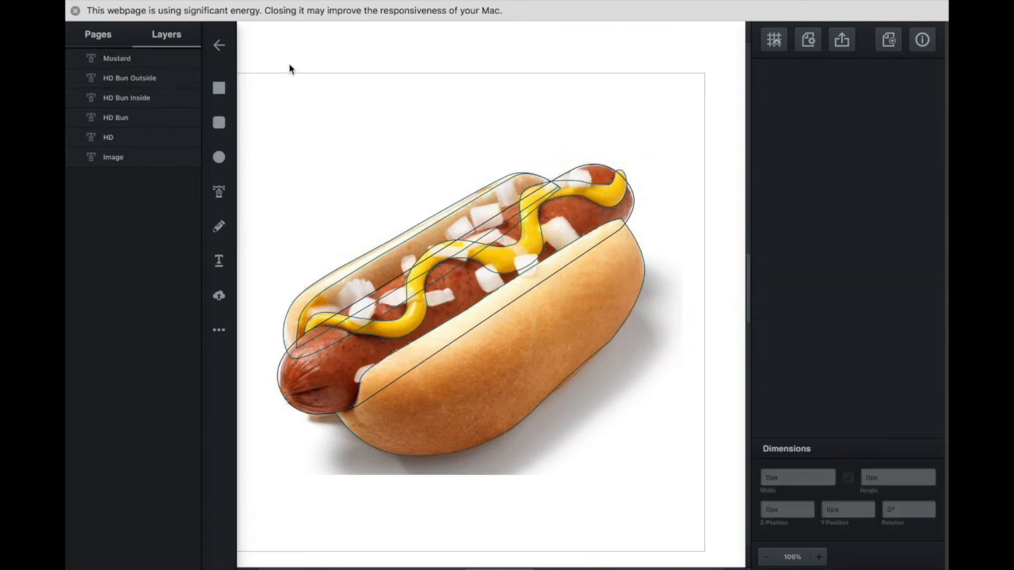
Give the HD Bun shape a colour fill and move it off the photo, below the hot dog.
{"action": "left_click", "coordinate": [116, 117]}
{"action": "left_click", "coordinate": [769, 96]}
{"action": "scroll", "coordinate": [543, 302], "scroll_direction": "right", "scroll_amount": 2}
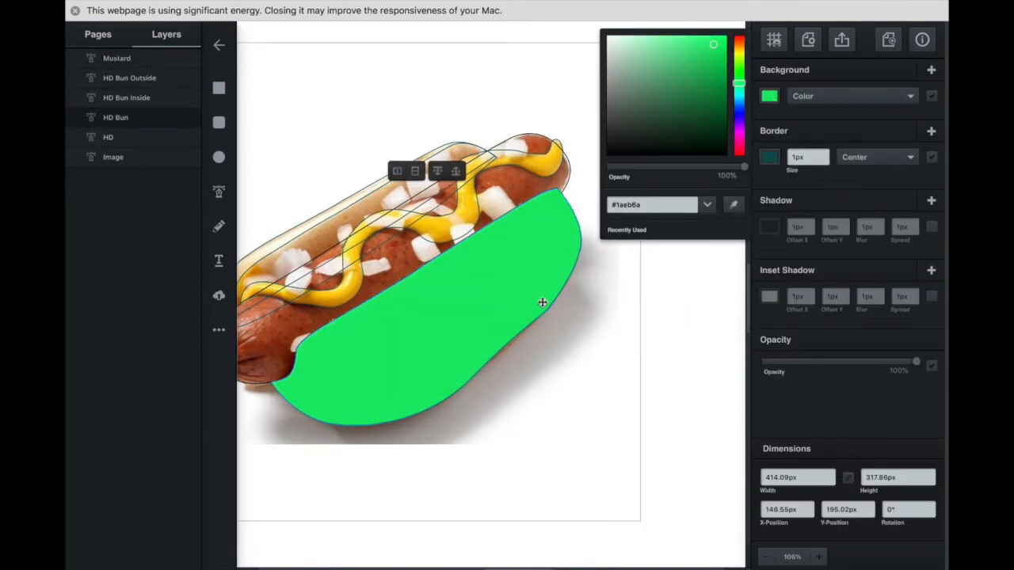
{"action": "left_click_drag", "start_coordinate": [543, 302], "coordinate": [664, 415]}
Change the HD Bun fill to a Linear Gradient with its upper stop set to cream #fef9dc sampled from the bun's light edge.
{"action": "left_click", "coordinate": [770, 96]}
{"action": "left_click", "coordinate": [852, 96]}
{"action": "left_click", "coordinate": [824, 111]}
{"action": "left_click", "coordinate": [770, 95]}
{"action": "left_click", "coordinate": [534, 290]}
{"action": "left_click", "coordinate": [455, 270]}
Set the HD Bun's lower gradient stop to a dark brown sampled from the underside of the bun in the photo.
{"action": "left_click", "coordinate": [770, 96]}
{"action": "left_click", "coordinate": [535, 527]}
{"action": "left_click", "coordinate": [734, 204]}
{"action": "left_click", "coordinate": [431, 400]}
Tilt and shorten the HD Bun's gradient line so it runs diagonally across the bun from its upper to lower edge.
{"action": "left_click", "coordinate": [769, 96]}
{"action": "left_click_drag", "start_coordinate": [534, 290], "coordinate": [489, 385]}
{"action": "left_click_drag", "start_coordinate": [535, 528], "coordinate": [549, 480]}
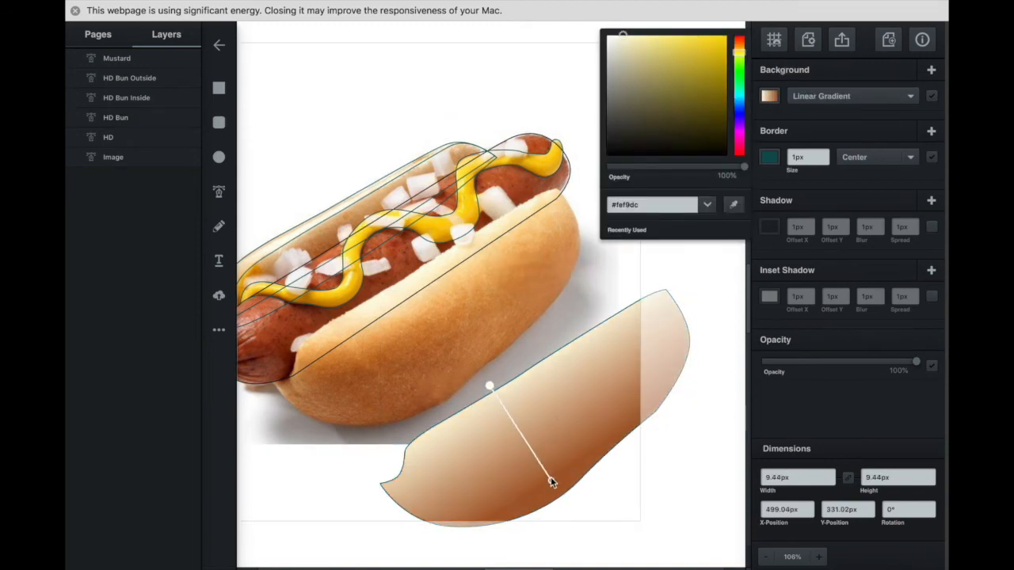
Duplicate the gradient-filled HD Bun and position one copy above and to the right of the other.
{"action": "left_click_drag", "start_coordinate": [584, 385], "coordinate": [587, 284]}
{"action": "key", "text": "super+d"}
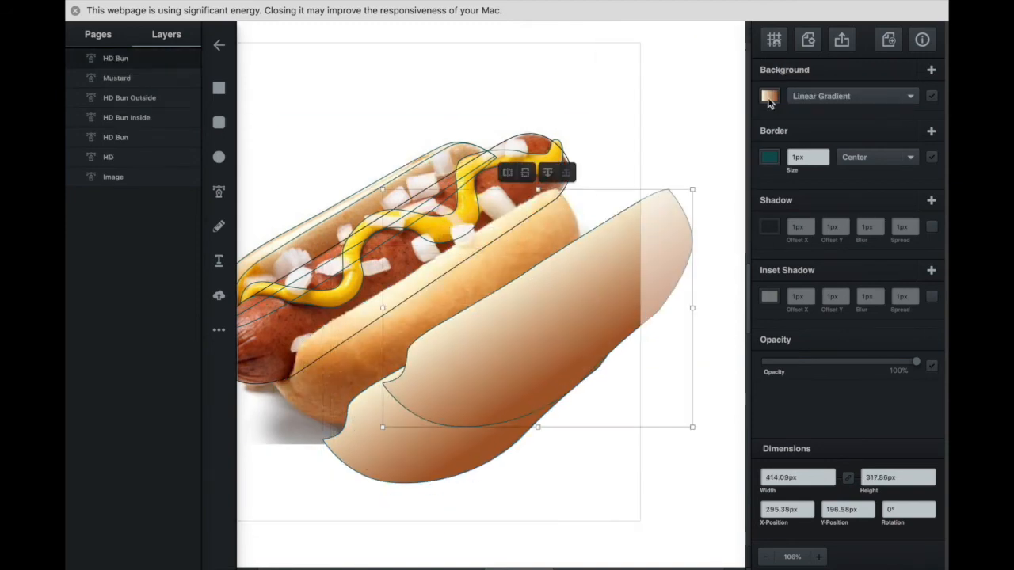
Recolour a gradient stop of the upper HD Bun copy with a golden tan sampled from the bun in the photo.
{"action": "left_click", "coordinate": [770, 96]}
{"action": "left_click", "coordinate": [492, 288]}
{"action": "left_click", "coordinate": [731, 204]}
{"action": "left_click", "coordinate": [456, 286]}
Make a gradient stop of the upper HD Bun copy fully transparent and move the copy onto the other HD Bun.
{"action": "left_click", "coordinate": [769, 96]}
{"action": "mouse_move", "coordinate": [501, 298]}
{"action": "left_mouse_down"}
{"action": "mouse_move", "coordinate": [518, 325]}
{"action": "mouse_move", "coordinate": [500, 292]}
{"action": "left_mouse_up"}
{"action": "left_click_drag", "start_coordinate": [743, 167], "coordinate": [605, 177]}
{"action": "left_click_drag", "start_coordinate": [568, 287], "coordinate": [508, 344]}
Fine-tune the bun copy's gradient line and move both HD Bun shapes together below and to the right of the photographed bun.
{"action": "left_click", "coordinate": [770, 95]}
{"action": "left_click_drag", "start_coordinate": [459, 382], "coordinate": [454, 364]}
{"action": "left_click_drag", "start_coordinate": [674, 317], "coordinate": [605, 195]}
{"action": "left_click", "coordinate": [604, 195], "text": "shift"}
{"action": "left_click_drag", "start_coordinate": [558, 325], "coordinate": [507, 267]}
{"action": "scroll", "coordinate": [507, 267], "scroll_direction": "left", "scroll_amount": 2}
{"action": "left_click_drag", "start_coordinate": [565, 290], "coordinate": [637, 408]}
Reorder the layers so HD Bun Outside sits directly beneath HD Bun Inside.
{"action": "left_click", "coordinate": [377, 200]}
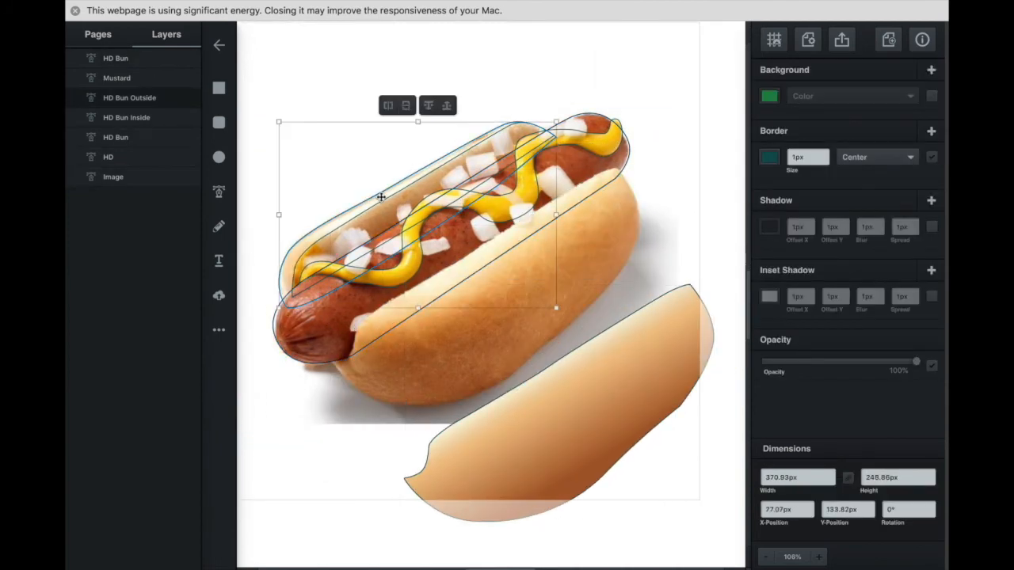
{"action": "left_click", "coordinate": [139, 99]}
{"action": "left_click_drag", "start_coordinate": [139, 99], "coordinate": [138, 118]}
Move HD Bun Inside up off the photo and fill it with a solid tan sampled from the inner bun.
{"action": "left_click", "coordinate": [136, 99]}
{"action": "left_click", "coordinate": [770, 96]}
{"action": "left_click", "coordinate": [410, 140]}
{"action": "left_click_drag", "start_coordinate": [477, 159], "coordinate": [448, 117]}
{"action": "left_click", "coordinate": [770, 96]}
{"action": "left_click", "coordinate": [621, 190]}
{"action": "left_click", "coordinate": [421, 192]}
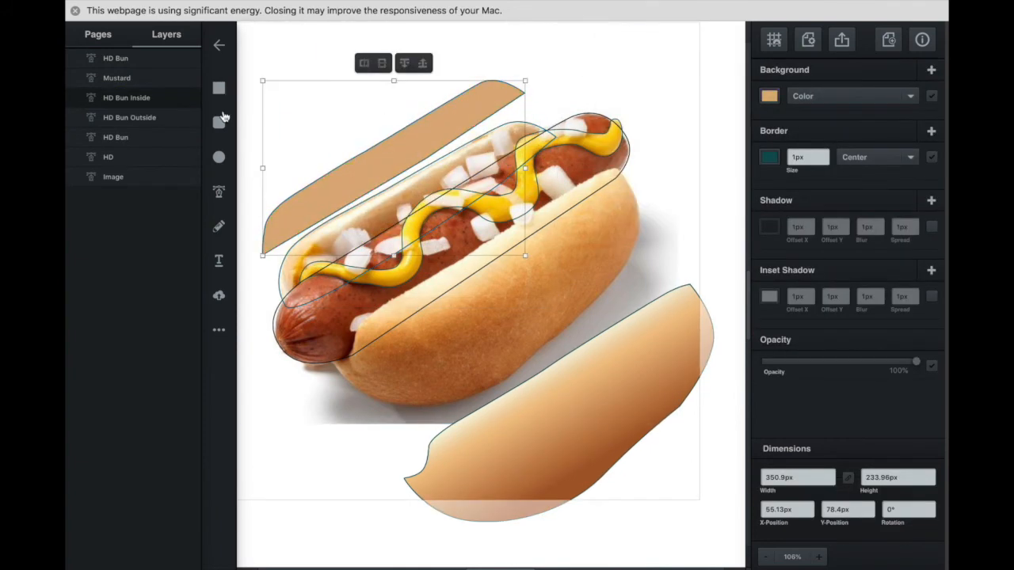
Shift the Mustard path down off the photographed mustard and fill it with a yellow sampled from it.
{"action": "left_click", "coordinate": [131, 78]}
{"action": "left_click", "coordinate": [769, 96]}
{"action": "left_click_drag", "start_coordinate": [513, 202], "coordinate": [529, 240]}
{"action": "left_click", "coordinate": [769, 96]}
{"action": "left_click", "coordinate": [731, 204]}
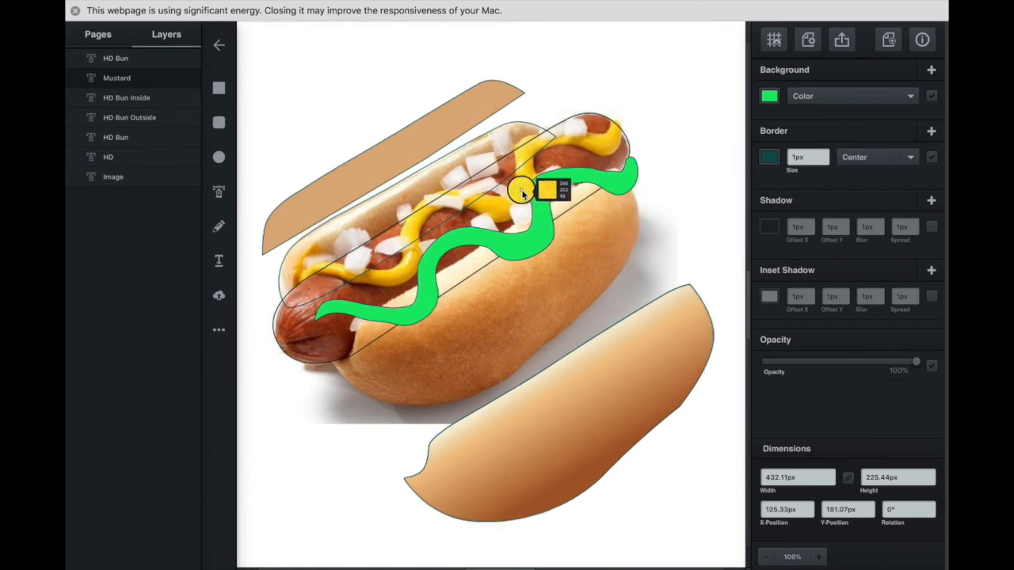
{"action": "left_click", "coordinate": [518, 196]}
Move HD Bun Outside up behind HD Bun Inside, enable its fill and change it to a Linear Gradient.
{"action": "left_click", "coordinate": [129, 117]}
{"action": "left_click", "coordinate": [769, 96]}
{"action": "left_click_drag", "start_coordinate": [504, 158], "coordinate": [475, 100]}
{"action": "left_click", "coordinate": [769, 96]}
{"action": "left_click", "coordinate": [731, 204]}
{"action": "left_click", "coordinate": [853, 96]}
{"action": "left_click", "coordinate": [823, 114]}
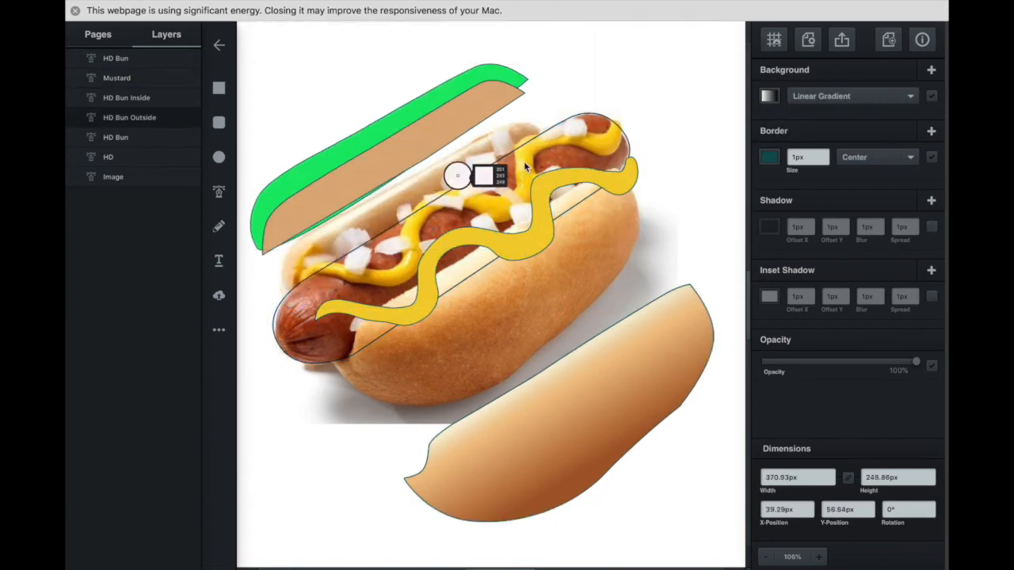
Set one gradient stop of HD Bun Outside to a fully opaque tan sampled from the photographed bun.
{"action": "left_click", "coordinate": [389, 191]}
{"action": "left_click", "coordinate": [769, 96]}
{"action": "left_click_drag", "start_coordinate": [702, 168], "coordinate": [744, 166]}
{"action": "left_click", "coordinate": [732, 204]}
{"action": "left_click", "coordinate": [499, 282]}
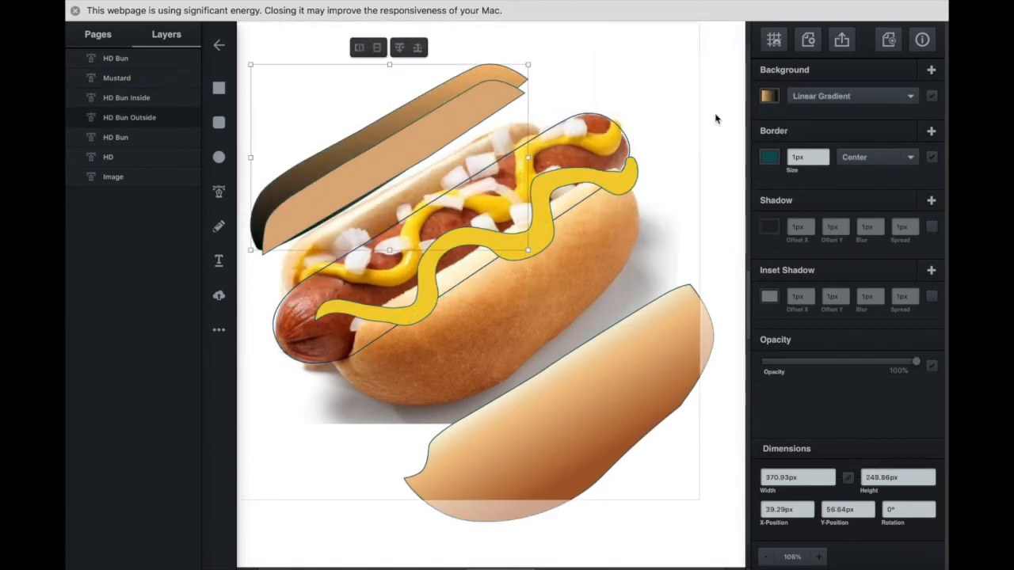
Set the other HD Bun Outside stop to an opaque cream sampled from the bun and shorten the gradient line.
{"action": "left_click", "coordinate": [769, 96]}
{"action": "left_click_drag", "start_coordinate": [613, 167], "coordinate": [745, 167]}
{"action": "left_click", "coordinate": [734, 206]}
{"action": "left_click", "coordinate": [522, 277]}
{"action": "left_click", "coordinate": [769, 96]}
{"action": "mouse_move", "coordinate": [389, 65]}
{"action": "left_mouse_down"}
{"action": "mouse_move", "coordinate": [380, 122]}
{"action": "mouse_move", "coordinate": [373, 109]}
{"action": "mouse_move", "coordinate": [385, 129]}
{"action": "left_mouse_up"}
{"action": "left_click", "coordinate": [571, 75]}
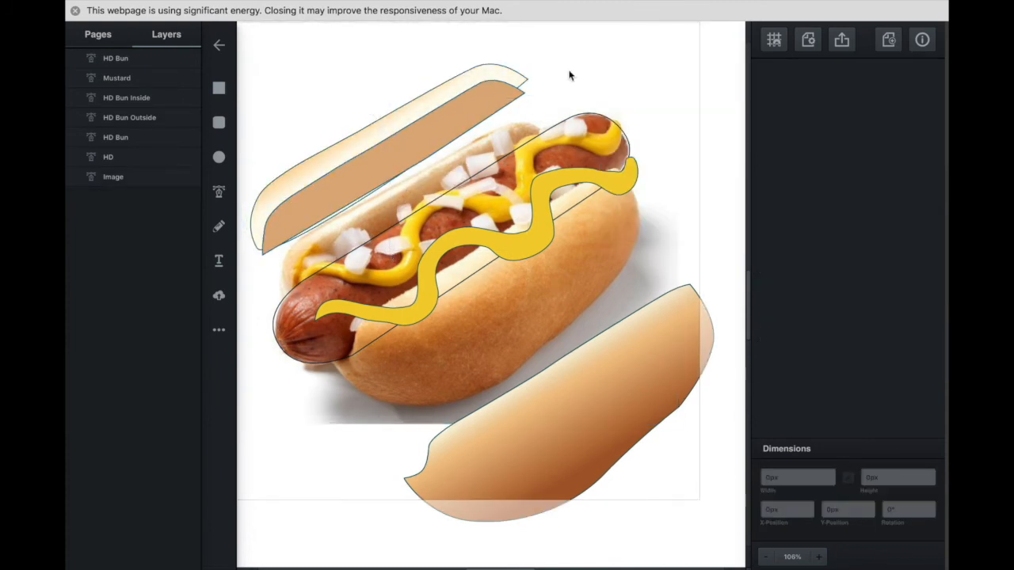
Move Mustard, HD Bun Outside and HD Bun Inside back over their matching parts of the photo.
{"action": "left_click_drag", "start_coordinate": [430, 285], "coordinate": [414, 246]}
{"action": "left_click_drag", "start_coordinate": [400, 153], "coordinate": [430, 194]}
{"action": "left_click_drag", "start_coordinate": [380, 172], "coordinate": [408, 219]}
Move the HD sausage path up and away from the photo and change its fill to a Linear Gradient.
{"action": "left_click", "coordinate": [283, 347]}
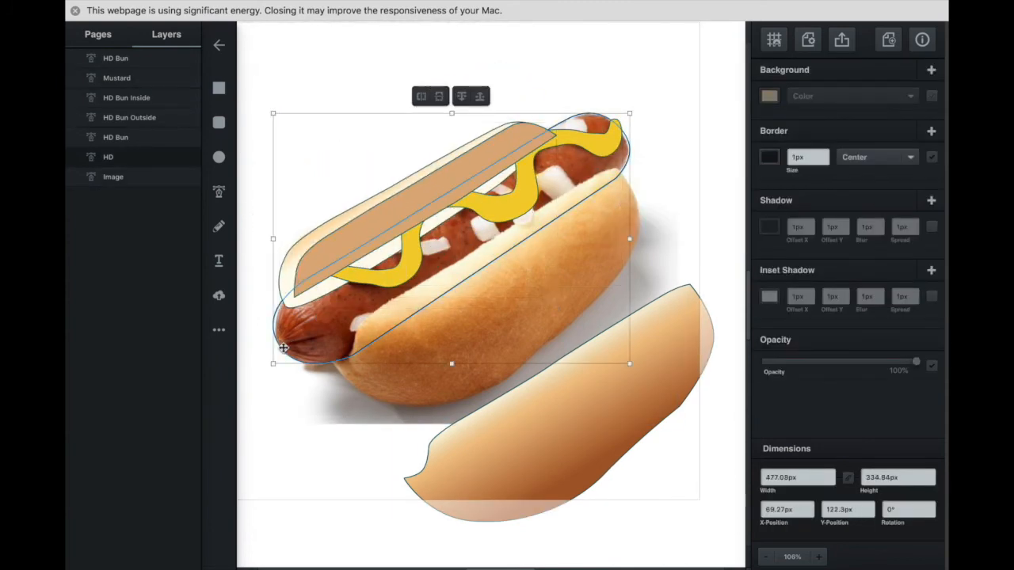
{"action": "left_click_drag", "start_coordinate": [554, 220], "coordinate": [483, 147]}
{"action": "left_click", "coordinate": [769, 96]}
{"action": "left_click", "coordinate": [840, 96]}
{"action": "left_click", "coordinate": [832, 113]}
Set the sausage's upper gradient stop to a reddish brown and the lower stop to dark brown #6c2008, both sampled from the photo.
{"action": "left_click", "coordinate": [441, 45]}
{"action": "left_click", "coordinate": [734, 205]}
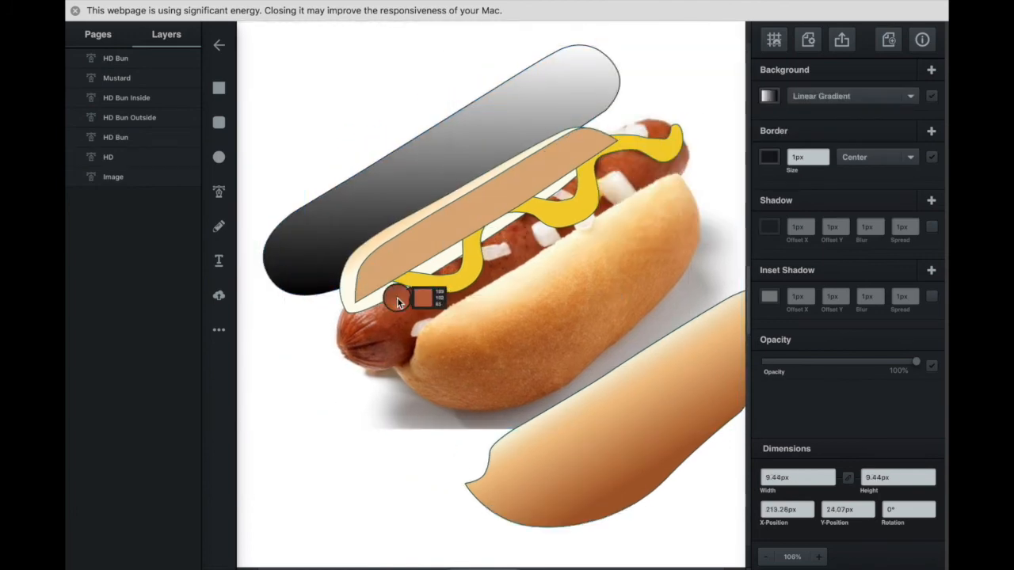
{"action": "left_click", "coordinate": [399, 301]}
{"action": "left_click", "coordinate": [441, 295]}
{"action": "left_click", "coordinate": [735, 206]}
{"action": "left_click", "coordinate": [400, 356]}
Shorten and tilt the sausage's gradient line so it runs across the sausage's width.
{"action": "left_click_drag", "start_coordinate": [441, 45], "coordinate": [371, 156]}
{"action": "left_click_drag", "start_coordinate": [441, 295], "coordinate": [407, 221]}
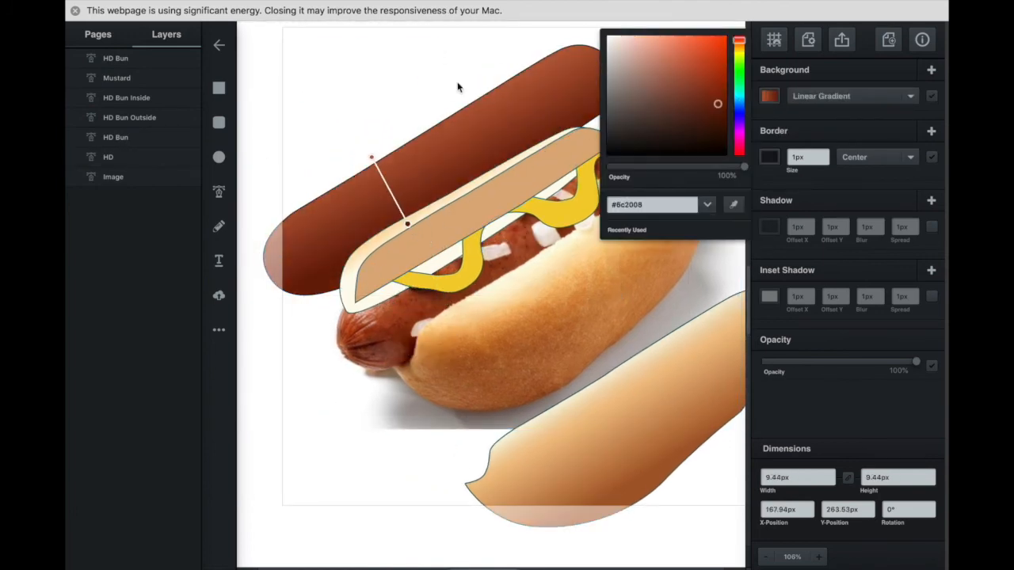
{"action": "left_click", "coordinate": [458, 88]}
Move the HD sausage and the front bun shapes back into position over the photo.
{"action": "left_click_drag", "start_coordinate": [482, 134], "coordinate": [553, 208]}
{"action": "scroll", "coordinate": [628, 413], "scroll_direction": "down", "scroll_amount": 1}
{"action": "left_click_drag", "start_coordinate": [539, 459], "coordinate": [466, 346]}
Rearrange the sausage and bun layers and bring Mustard to the top of the stack.
{"action": "left_click_drag", "start_coordinate": [135, 157], "coordinate": [124, 56]}
{"action": "left_click_drag", "start_coordinate": [124, 98], "coordinate": [188, 56]}
{"action": "left_click", "coordinate": [133, 99]}
{"action": "left_click", "coordinate": [189, 97]}
{"action": "left_click", "coordinate": [188, 98]}
{"action": "left_click", "coordinate": [657, 107]}
{"action": "left_click", "coordinate": [531, 85]}
{"action": "double_click", "coordinate": [531, 85]}
{"action": "left_click", "coordinate": [519, 68]}
{"action": "left_click", "coordinate": [477, 195]}
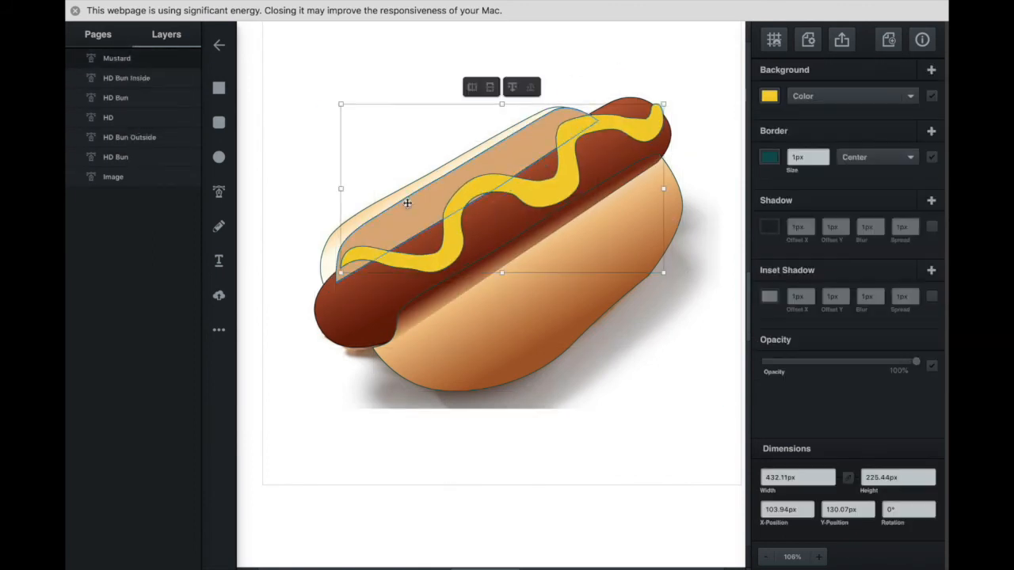
Send HD Bun Inside and HD Bun Outside behind the HD sausage in the stacking order.
{"action": "left_click", "coordinate": [407, 203]}
{"action": "double_click", "coordinate": [477, 90]}
{"action": "left_click", "coordinate": [402, 93]}
{"action": "left_click", "coordinate": [378, 78]}
Select both HD Bun shapes and bring them to the front of the illustration.
{"action": "left_click", "coordinate": [469, 318]}
{"action": "left_click", "coordinate": [120, 157], "text": "shift"}
{"action": "left_click", "coordinate": [593, 139]}
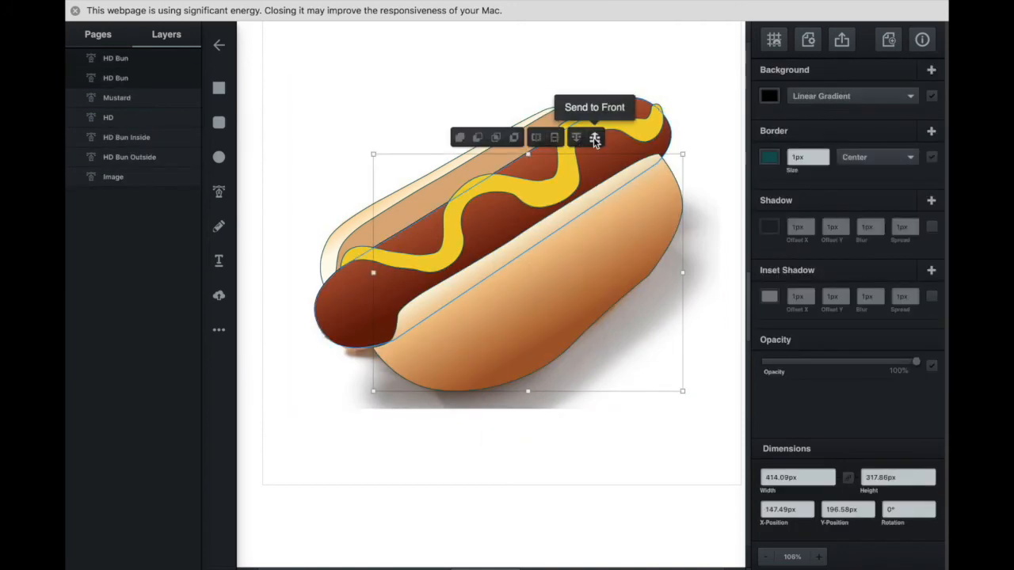
{"action": "left_click", "coordinate": [481, 437]}
Turn off the border on both front HD Bun shapes.
{"action": "scroll", "coordinate": [402, 365], "scroll_direction": "up", "scroll_amount": 5}
{"action": "left_click", "coordinate": [387, 364]}
{"action": "left_click", "coordinate": [368, 395]}
{"action": "left_click", "coordinate": [672, 275], "text": "shift"}
{"action": "left_click", "coordinate": [932, 157]}
{"action": "left_click", "coordinate": [487, 538]}
Turn off the borders of HD Bun Inside and HD Bun Outside together.
{"action": "scroll", "coordinate": [532, 296], "scroll_direction": "down", "scroll_amount": 5}
{"action": "left_click", "coordinate": [502, 135]}
{"action": "left_click", "coordinate": [581, 114], "text": "shift"}
{"action": "left_click", "coordinate": [931, 157]}
{"action": "left_click", "coordinate": [312, 242]}
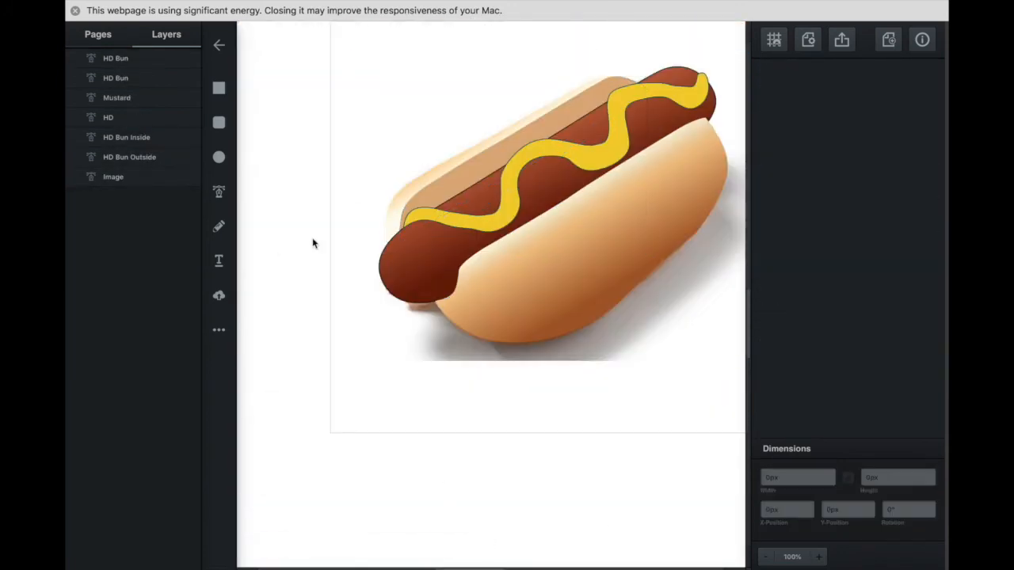
Move the vector hot dog shapes clear of the photo to expose the photographed sausage end.
{"action": "left_click", "coordinate": [396, 289]}
{"action": "left_click", "coordinate": [283, 328]}
{"action": "scroll", "coordinate": [339, 317], "scroll_direction": "up", "scroll_amount": 3}
{"action": "left_click_drag", "start_coordinate": [339, 317], "coordinate": [301, 229]}
{"action": "scroll", "coordinate": [301, 229], "scroll_direction": "right", "scroll_amount": 4}
{"action": "scroll", "coordinate": [301, 229], "scroll_direction": "up", "scroll_amount": 1}
{"action": "left_click", "coordinate": [622, 81]}
{"action": "scroll", "coordinate": [329, 349], "scroll_direction": "up", "scroll_amount": 5}
Draw four curved wrinkle lines with the Pen tool, fanning from the sausage tip over the middle and upper part of its end.
{"action": "left_click", "coordinate": [219, 192]}
{"action": "left_click", "coordinate": [322, 369]}
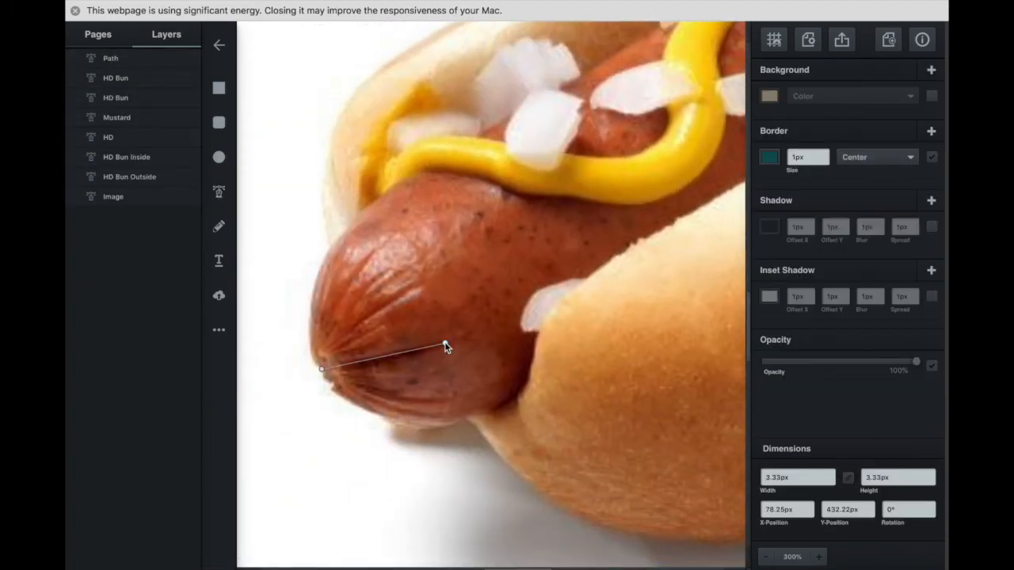
{"action": "key", "text": "Escape"}
{"action": "left_click", "coordinate": [322, 369]}
{"action": "left_click", "coordinate": [410, 290]}
{"action": "key", "text": "Escape"}
{"action": "left_click", "coordinate": [322, 369]}
{"action": "left_click_drag", "start_coordinate": [370, 252], "coordinate": [435, 166]}
{"action": "key", "text": "Escape"}
{"action": "left_click", "coordinate": [321, 369]}
{"action": "left_click_drag", "start_coordinate": [331, 265], "coordinate": [322, 205]}
{"action": "key", "text": "Escape"}
Add two curves along the lower edge of the sausage end and two short wrinkle curves between the longer ones.
{"action": "left_click", "coordinate": [321, 369]}
{"action": "left_click", "coordinate": [447, 400]}
{"action": "key", "text": "Escape"}
{"action": "left_click", "coordinate": [218, 192]}
{"action": "left_click", "coordinate": [322, 369]}
{"action": "key", "text": "Escape"}
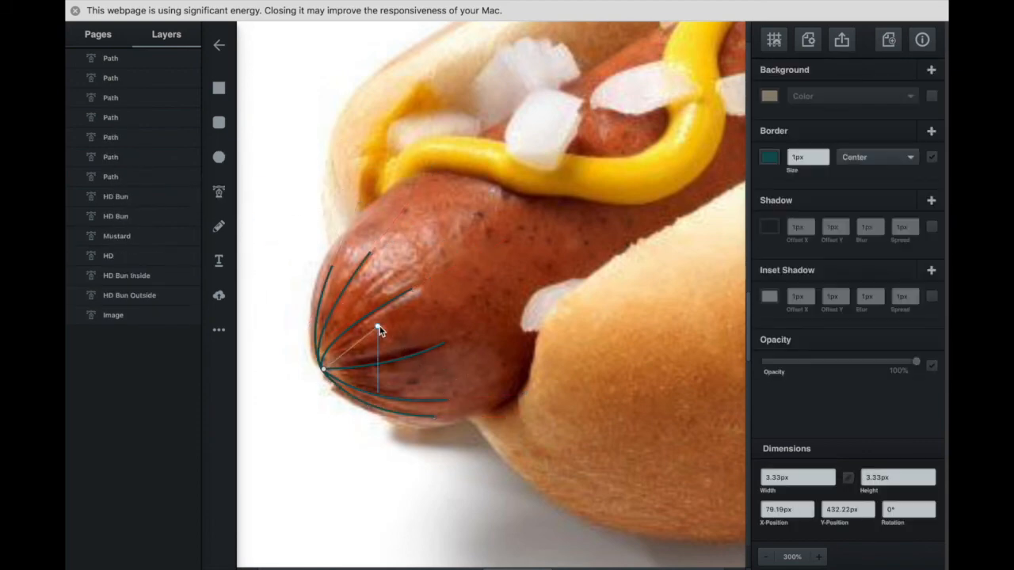
{"action": "left_click", "coordinate": [323, 371]}
{"action": "left_click_drag", "start_coordinate": [377, 380], "coordinate": [400, 381]}
{"action": "key", "text": "Escape"}
Outline the diced onion piece beside the inner bun with two overlapping closed paths for its face and shaded side.
{"action": "left_click", "coordinate": [226, 195]}
{"action": "scroll", "coordinate": [263, 181], "scroll_direction": "up", "scroll_amount": 2}
{"action": "scroll", "coordinate": [263, 182], "scroll_direction": "right", "scroll_amount": 2}
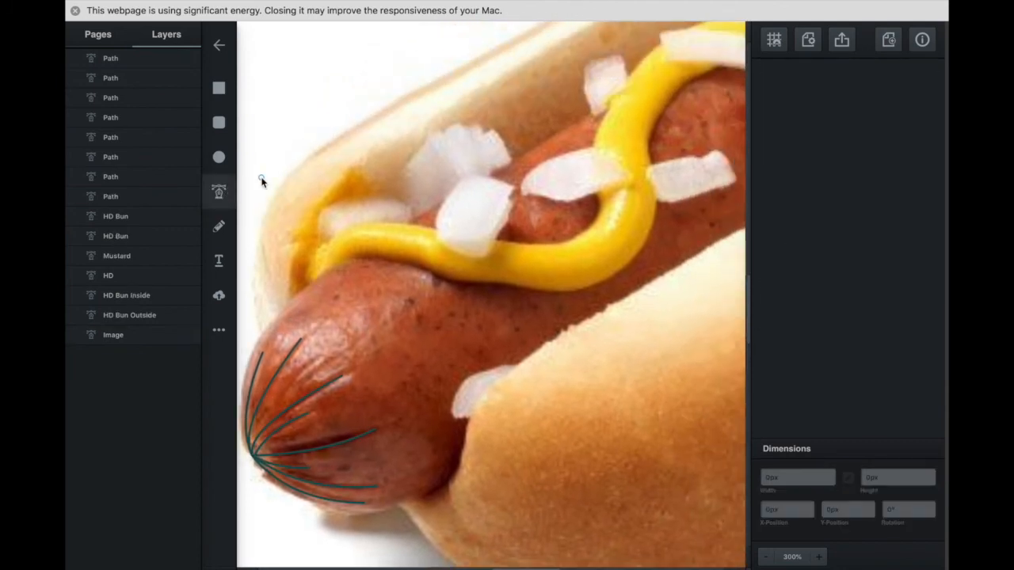
{"action": "left_click", "coordinate": [464, 173]}
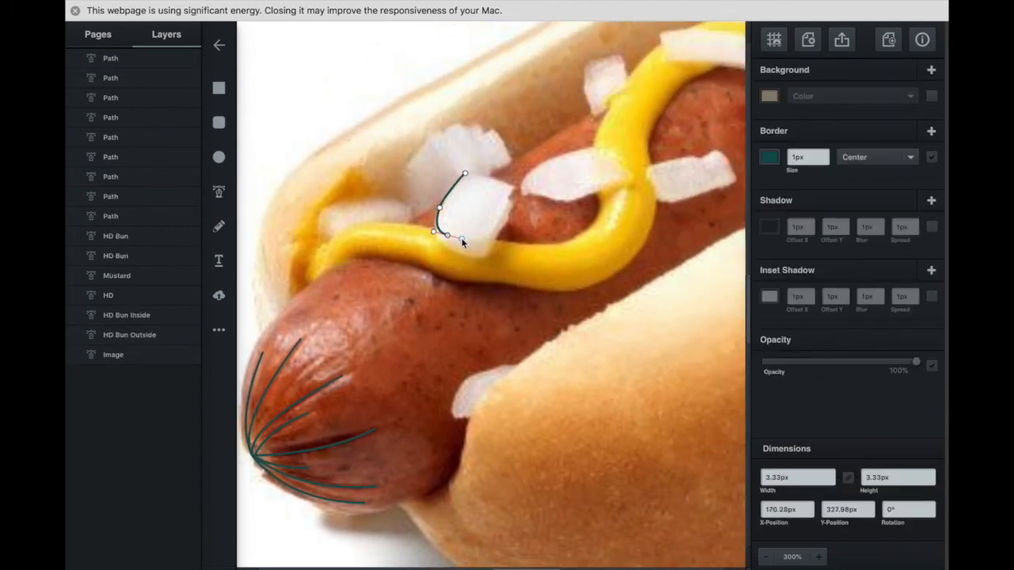
{"action": "left_click", "coordinate": [465, 173]}
{"action": "left_click", "coordinate": [223, 196]}
{"action": "left_click", "coordinate": [441, 216]}
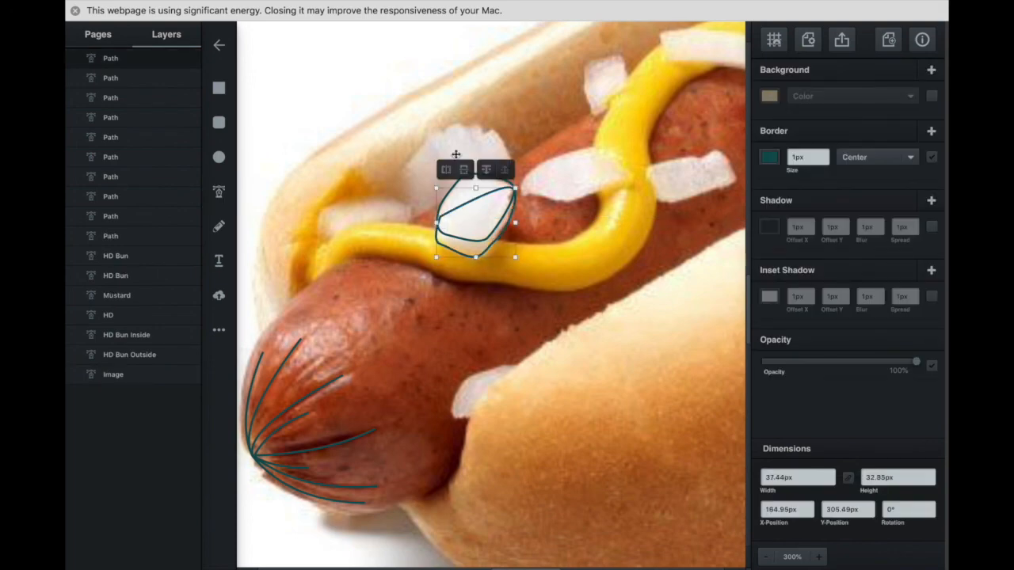
Fill the two onion paths with off-white for the face and beige for the shaded side, without borders.
{"action": "left_click", "coordinate": [446, 166]}
{"action": "left_click", "coordinate": [730, 201]}
{"action": "left_click", "coordinate": [693, 49]}
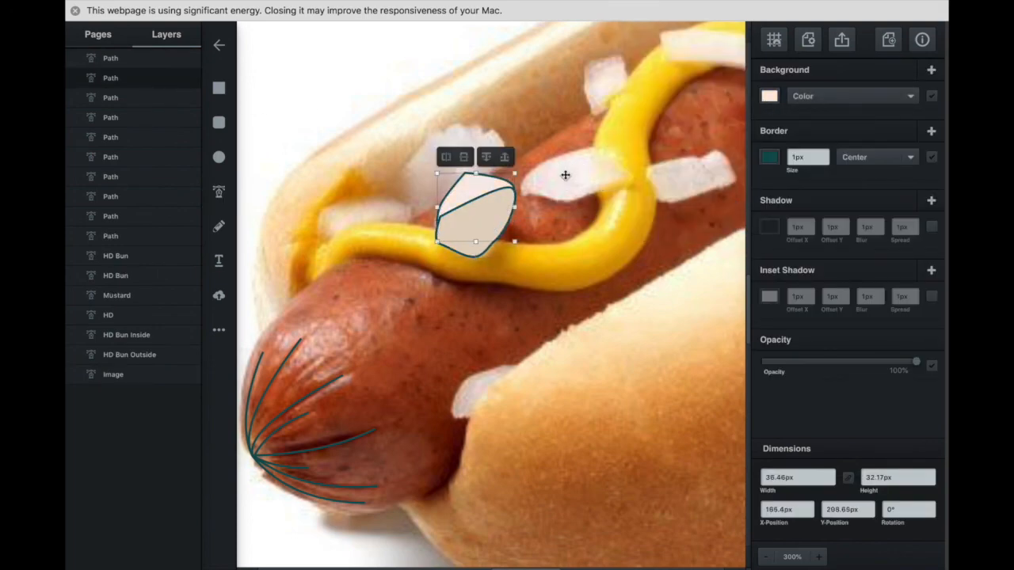
{"action": "left_click", "coordinate": [425, 221]}
Outline the elongated onion piece inside the mustard curve and give it a sampled off-white fill without a border.
{"action": "scroll", "coordinate": [367, 213], "scroll_direction": "right", "scroll_amount": 3}
{"action": "scroll", "coordinate": [367, 212], "scroll_direction": "up", "scroll_amount": 2}
{"action": "left_click", "coordinate": [473, 197]}
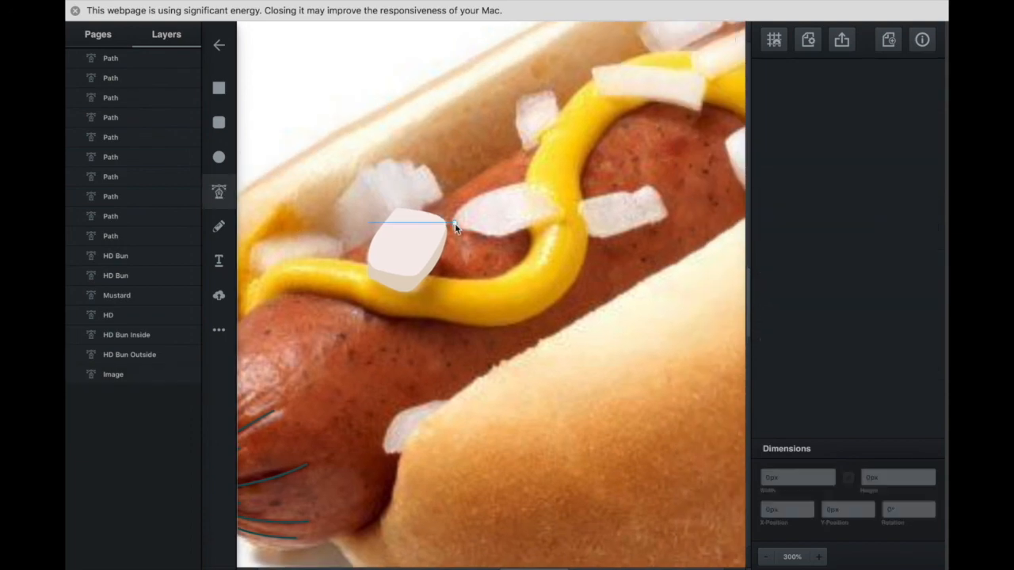
{"action": "left_click_drag", "start_coordinate": [453, 226], "coordinate": [471, 232]}
{"action": "left_click", "coordinate": [491, 191]}
{"action": "left_click", "coordinate": [730, 201]}
Outline the onion piece just right of the mustard, enable its off-white fill and turn off its border.
{"action": "left_click", "coordinate": [611, 194]}
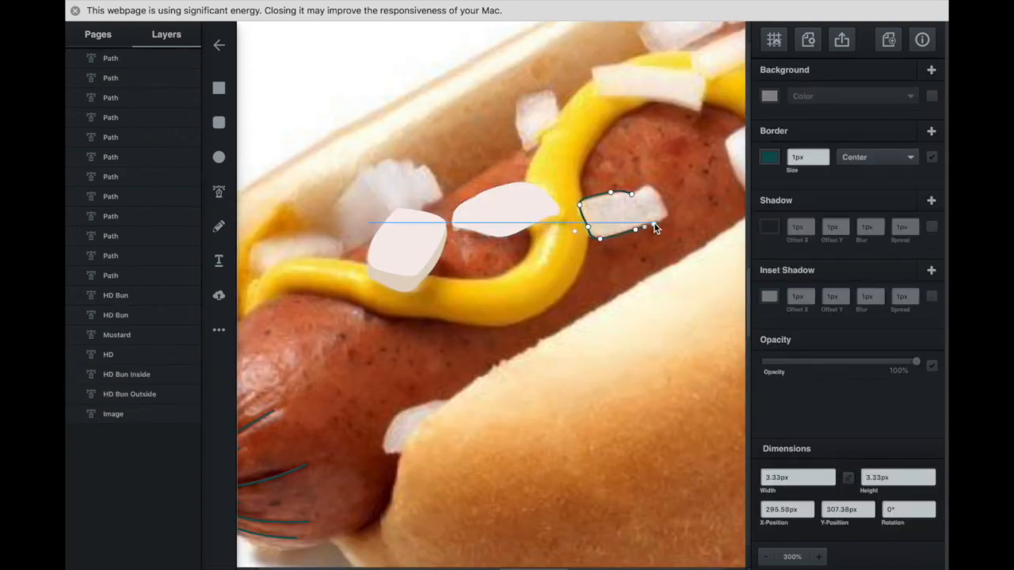
{"action": "left_click", "coordinate": [631, 194]}
{"action": "left_click", "coordinate": [932, 95]}
{"action": "left_click", "coordinate": [931, 157]}
Outline the onion piece at the lower edge of the front bun with two overlapping paths for its face and side.
{"action": "scroll", "coordinate": [561, 206], "scroll_direction": "up", "scroll_amount": 2}
{"action": "scroll", "coordinate": [561, 206], "scroll_direction": "right", "scroll_amount": 3}
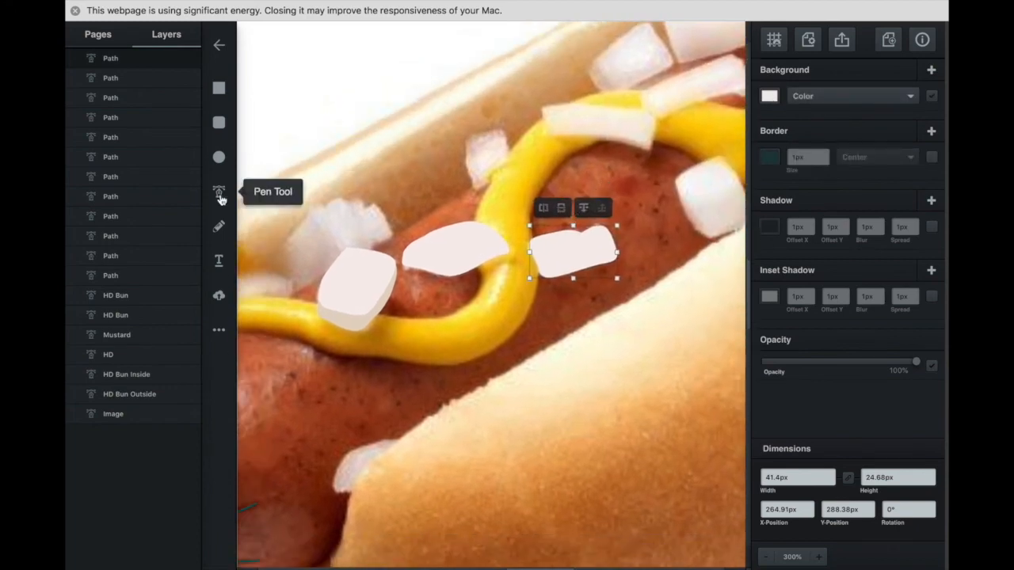
{"action": "left_click", "coordinate": [219, 194]}
{"action": "left_click", "coordinate": [411, 443]}
{"action": "left_click_drag", "start_coordinate": [374, 442], "coordinate": [361, 445]}
{"action": "left_click", "coordinate": [380, 464]}
{"action": "left_click", "coordinate": [411, 443]}
{"action": "left_click", "coordinate": [393, 450]}
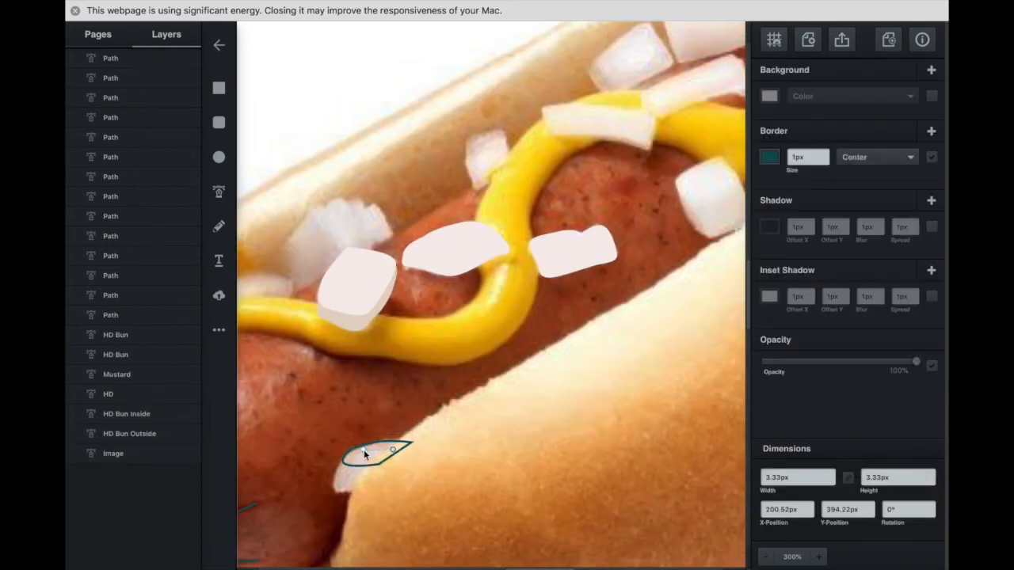
{"action": "left_click", "coordinate": [393, 450]}
Fill the paths of the onion piece by the front bun's lower edge with off-white and beige, without borders.
{"action": "left_click", "coordinate": [769, 96]}
{"action": "left_click", "coordinate": [733, 203]}
{"action": "left_click", "coordinate": [931, 156]}
{"action": "left_click", "coordinate": [402, 445]}
{"action": "left_click", "coordinate": [356, 327]}
{"action": "left_click", "coordinate": [932, 156]}
{"action": "left_click", "coordinate": [476, 448]}
Outline the onion piece between the second mustard bend and the front bun with closed paths for its face and shaded side.
{"action": "scroll", "coordinate": [476, 448], "scroll_direction": "right", "scroll_amount": 3}
{"action": "scroll", "coordinate": [476, 448], "scroll_direction": "up", "scroll_amount": 2}
{"action": "left_click", "coordinate": [220, 191]}
{"action": "left_click", "coordinate": [541, 256]}
{"action": "left_click_drag", "start_coordinate": [561, 241], "coordinate": [575, 234]}
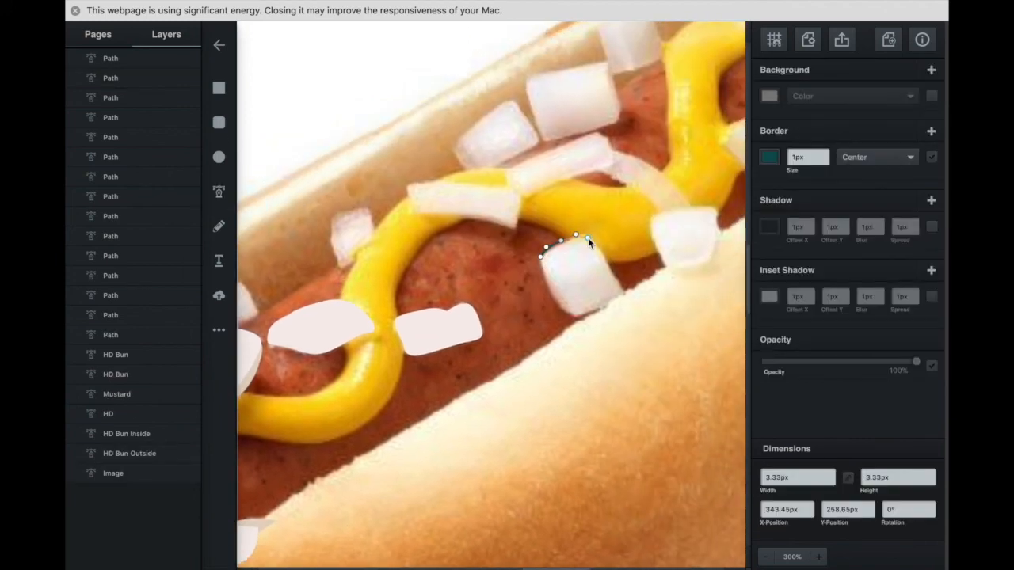
{"action": "left_click_drag", "start_coordinate": [567, 313], "coordinate": [556, 306]}
{"action": "left_click_drag", "start_coordinate": [541, 256], "coordinate": [541, 236]}
{"action": "left_click", "coordinate": [220, 191]}
{"action": "left_click", "coordinate": [567, 307]}
{"action": "left_click_drag", "start_coordinate": [580, 320], "coordinate": [589, 321]}
{"action": "left_click_drag", "start_coordinate": [590, 246], "coordinate": [582, 237]}
{"action": "left_click", "coordinate": [567, 307]}
Fill that onion piece's shaded side with beige and its face with off-white, and turn off both borders.
{"action": "left_click", "coordinate": [769, 96]}
{"action": "left_click", "coordinate": [732, 203]}
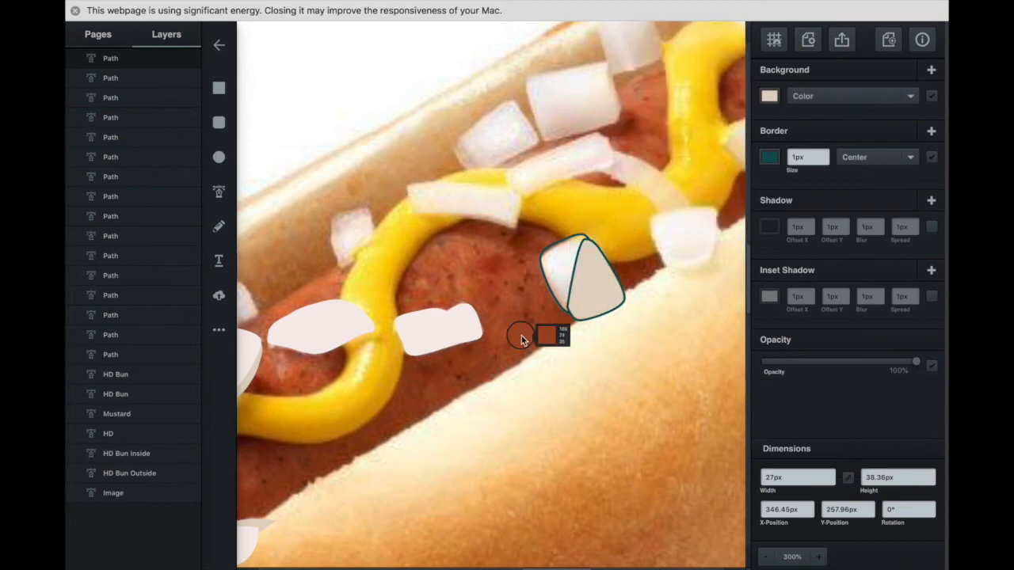
{"action": "scroll", "coordinate": [588, 277], "scroll_direction": "left", "scroll_amount": 2}
{"action": "left_click", "coordinate": [616, 237]}
{"action": "left_click", "coordinate": [932, 96]}
{"action": "left_click", "coordinate": [932, 157]}
{"action": "left_click", "coordinate": [658, 188]}
Outline the large square onion piece against the inner bun and give it an off-white fill without a border.
{"action": "scroll", "coordinate": [607, 224], "scroll_direction": "right", "scroll_amount": 2}
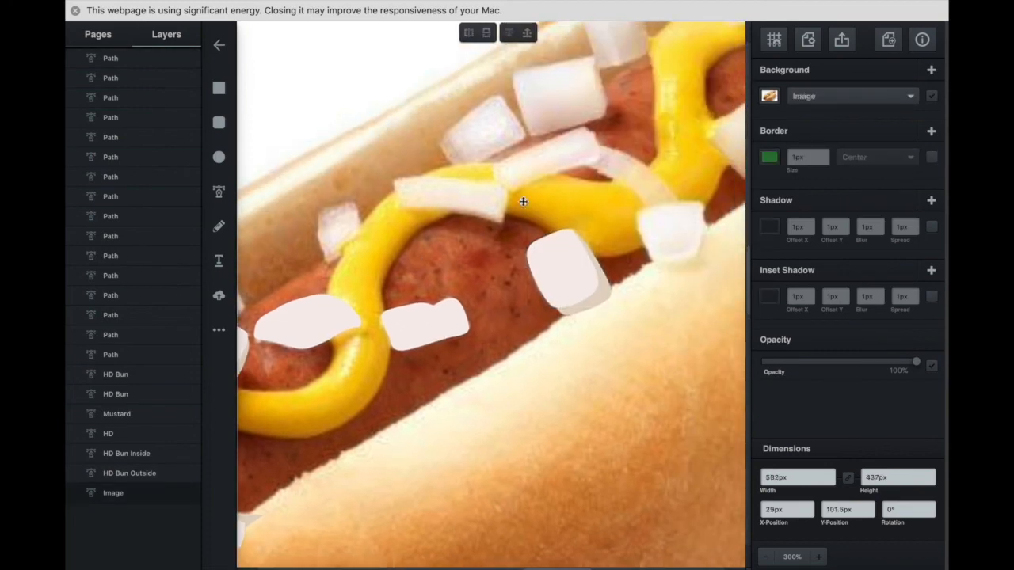
{"action": "left_click", "coordinate": [220, 192]}
{"action": "left_click", "coordinate": [502, 96]}
{"action": "left_click", "coordinate": [502, 98]}
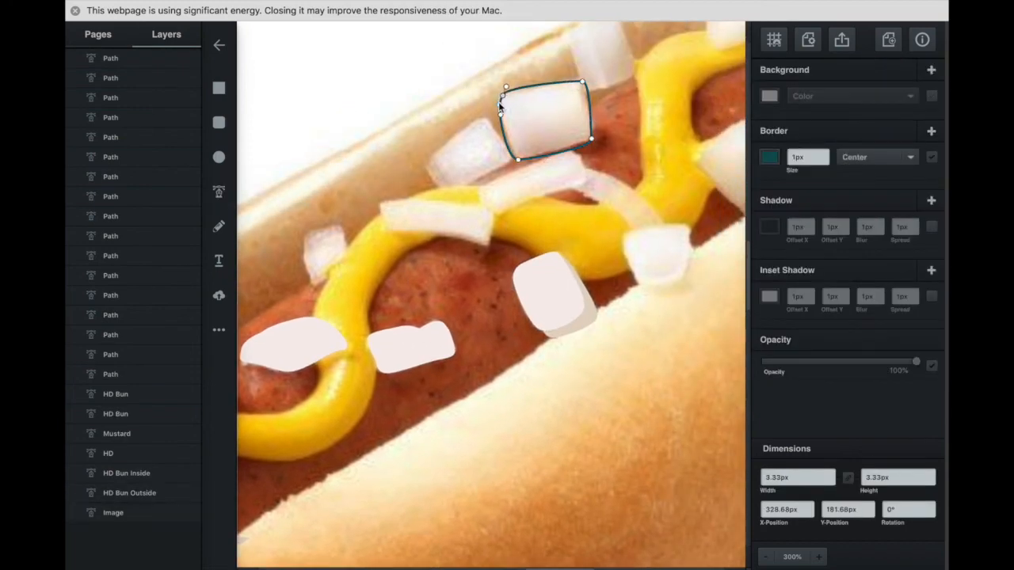
{"action": "left_click", "coordinate": [769, 96]}
{"action": "left_click", "coordinate": [917, 96]}
{"action": "left_click", "coordinate": [931, 157]}
Outline the smaller onion piece next to the large square one with two paths for its face and shaded side.
{"action": "left_click", "coordinate": [220, 192]}
{"action": "left_click", "coordinate": [488, 122]}
{"action": "left_click", "coordinate": [75, 10]}
{"action": "left_click_drag", "start_coordinate": [481, 127], "coordinate": [529, 120]}
{"action": "scroll", "coordinate": [491, 222], "scroll_direction": "up", "scroll_amount": 5}
{"action": "left_click", "coordinate": [506, 152]}
{"action": "left_click", "coordinate": [497, 72]}
{"action": "left_click", "coordinate": [219, 168]}
{"action": "left_click", "coordinate": [415, 112]}
{"action": "left_click_drag", "start_coordinate": [392, 143], "coordinate": [392, 157]}
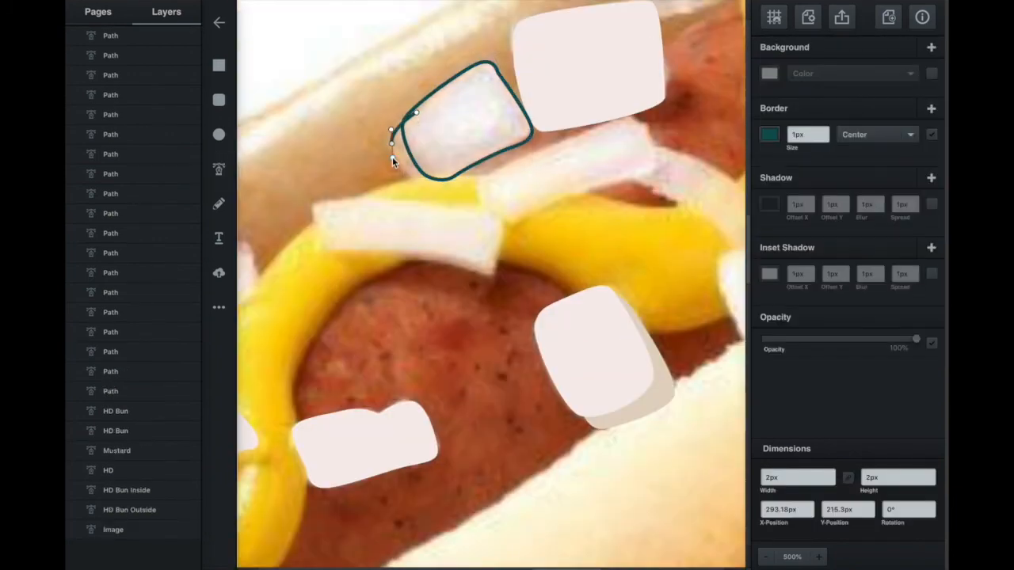
{"action": "left_click", "coordinate": [416, 113]}
Fill the smaller onion piece's two paths with sampled off-white for the face and beige for the side, without borders.
{"action": "left_click", "coordinate": [769, 75]}
{"action": "left_click", "coordinate": [75, 10]}
{"action": "left_click", "coordinate": [733, 181]}
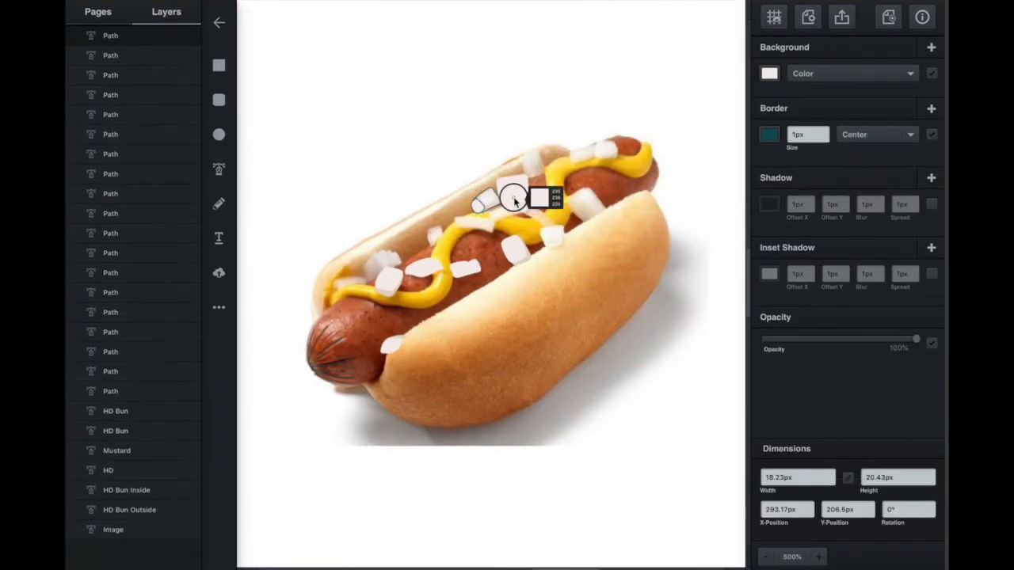
{"action": "left_click", "coordinate": [513, 199]}
{"action": "scroll", "coordinate": [479, 235], "scroll_direction": "up", "scroll_amount": 5}
{"action": "left_click", "coordinate": [932, 135]}
{"action": "left_click", "coordinate": [524, 49]}
{"action": "left_click", "coordinate": [769, 75]}
{"action": "left_click", "coordinate": [736, 181]}
{"action": "left_click", "coordinate": [640, 250]}
{"action": "left_click", "coordinate": [932, 135]}
Outline the large onion piece beside the mustard near the far end of the bun.
{"action": "scroll", "coordinate": [552, 163], "scroll_direction": "up", "scroll_amount": 3}
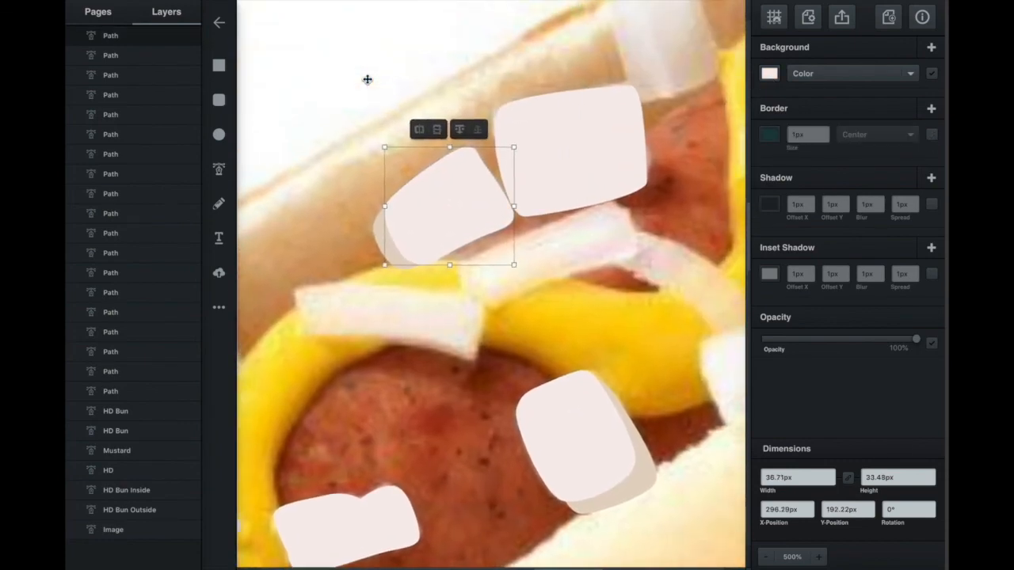
{"action": "scroll", "coordinate": [366, 80], "scroll_direction": "down", "scroll_amount": 3}
{"action": "scroll", "coordinate": [592, 236], "scroll_direction": "right", "scroll_amount": 1}
{"action": "left_click", "coordinate": [219, 168]}
{"action": "left_click", "coordinate": [564, 260]}
{"action": "left_click", "coordinate": [610, 307]}
{"action": "left_click_drag", "start_coordinate": [564, 260], "coordinate": [584, 268]}
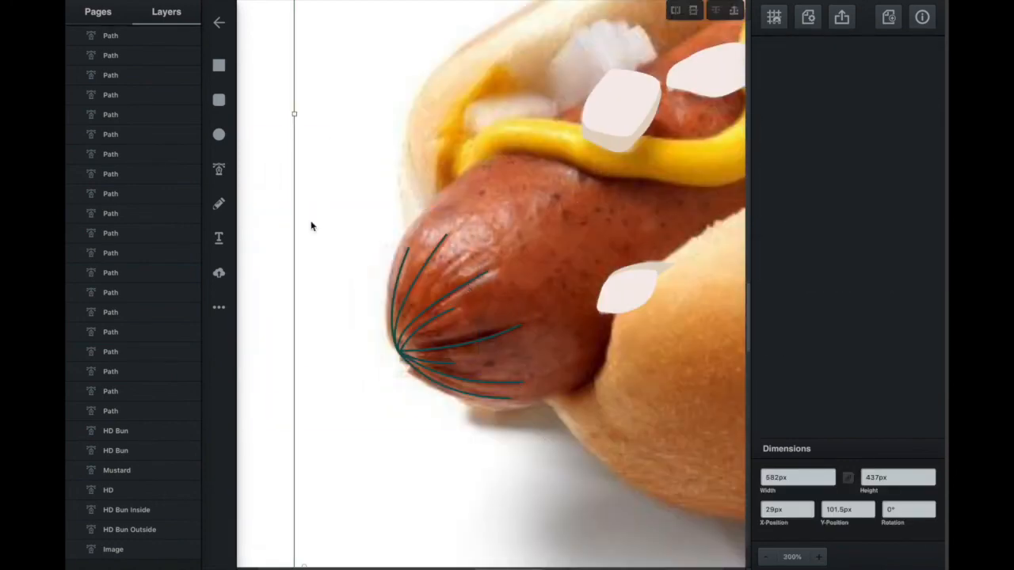
Give the wrinkle lines at the sausage tip a dark red border at about 50% opacity and group them.
{"action": "left_click", "coordinate": [432, 255]}
{"action": "left_click", "coordinate": [468, 284], "text": "shift"}
{"action": "left_click", "coordinate": [467, 341], "text": "shift"}
{"action": "left_click", "coordinate": [504, 383], "text": "shift"}
{"action": "left_click", "coordinate": [502, 398], "text": "shift"}
{"action": "left_click", "coordinate": [769, 135]}
{"action": "left_click", "coordinate": [734, 204]}
{"action": "left_click", "coordinate": [672, 135]}
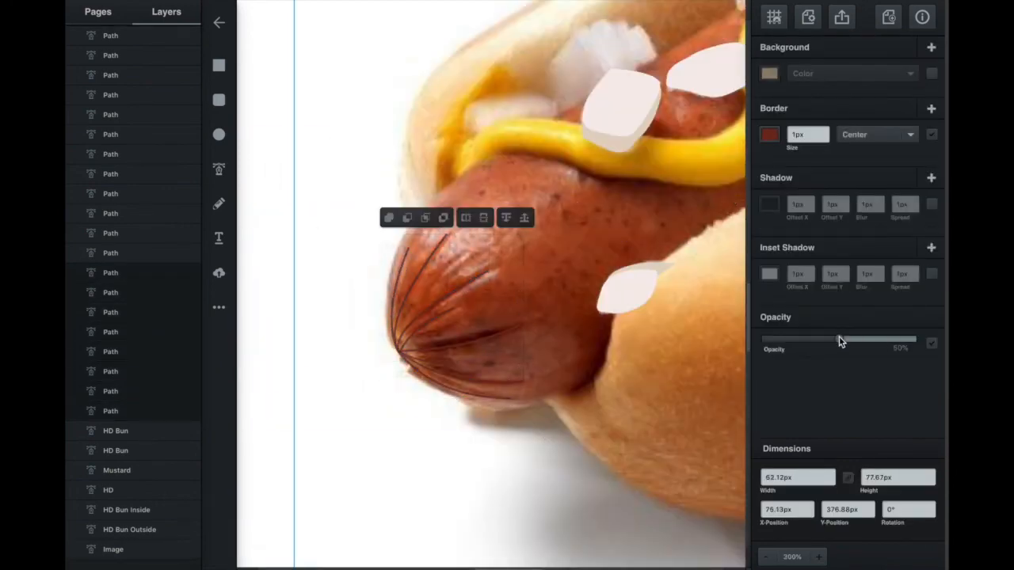
{"action": "left_click", "coordinate": [931, 205]}
{"action": "scroll", "coordinate": [543, 343], "scroll_direction": "down", "scroll_amount": 5}
{"action": "key", "text": "super+g"}
Move the reference photo away from behind the illustration.
{"action": "left_click_drag", "start_coordinate": [412, 119], "coordinate": [266, 389]}
{"action": "left_click_drag", "start_coordinate": [342, 289], "coordinate": [389, 118]}
{"action": "scroll", "coordinate": [620, 272], "scroll_direction": "right", "scroll_amount": 2}
Add a translucent black shadow to the front bun with offsets 9 px and 10 px, blur 8 px and spread 10 px.
{"action": "left_click", "coordinate": [550, 317]}
{"action": "scroll", "coordinate": [389, 118], "scroll_direction": "down", "scroll_amount": 1}
{"action": "left_click_drag", "start_coordinate": [546, 376], "coordinate": [615, 288]}
{"action": "left_click", "coordinate": [931, 204]}
{"action": "left_click", "coordinate": [805, 204]}
{"action": "left_click_drag", "start_coordinate": [692, 238], "coordinate": [629, 238]}
{"action": "left_click", "coordinate": [769, 204]}
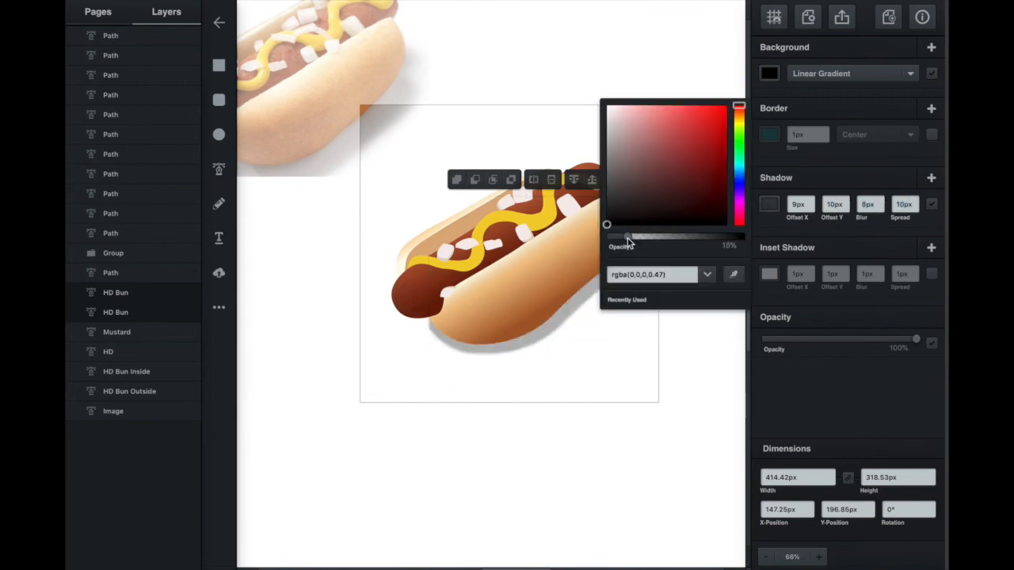
{"action": "left_click", "coordinate": [647, 319]}
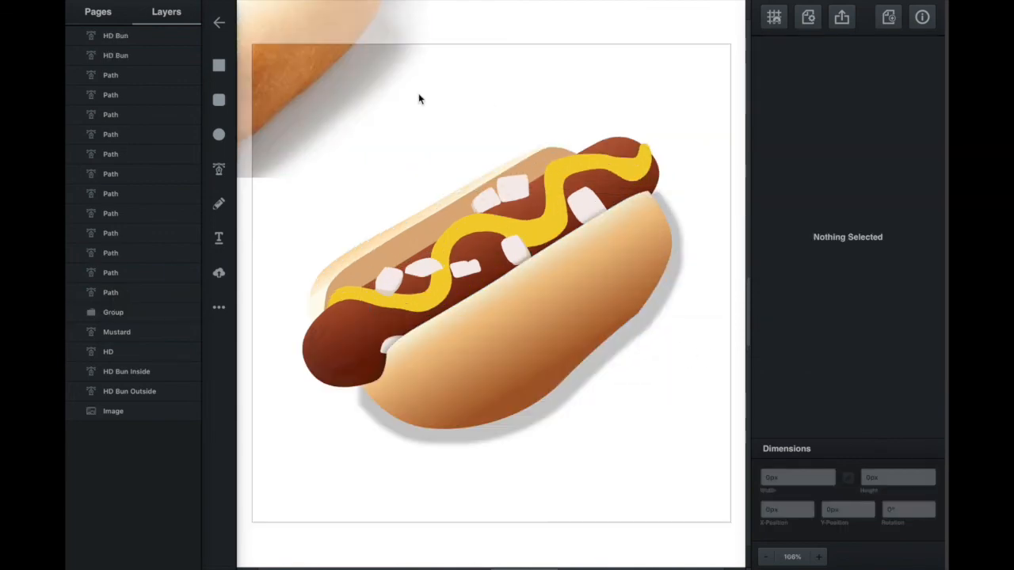
Reposition the reference photo so its mustard is visible beside the illustration.
{"action": "key", "text": "super+minus"}
{"action": "key", "text": "super+minus"}
{"action": "left_click_drag", "start_coordinate": [334, 151], "coordinate": [485, 234]}
{"action": "scroll", "coordinate": [463, 257], "scroll_direction": "up", "scroll_amount": 2}
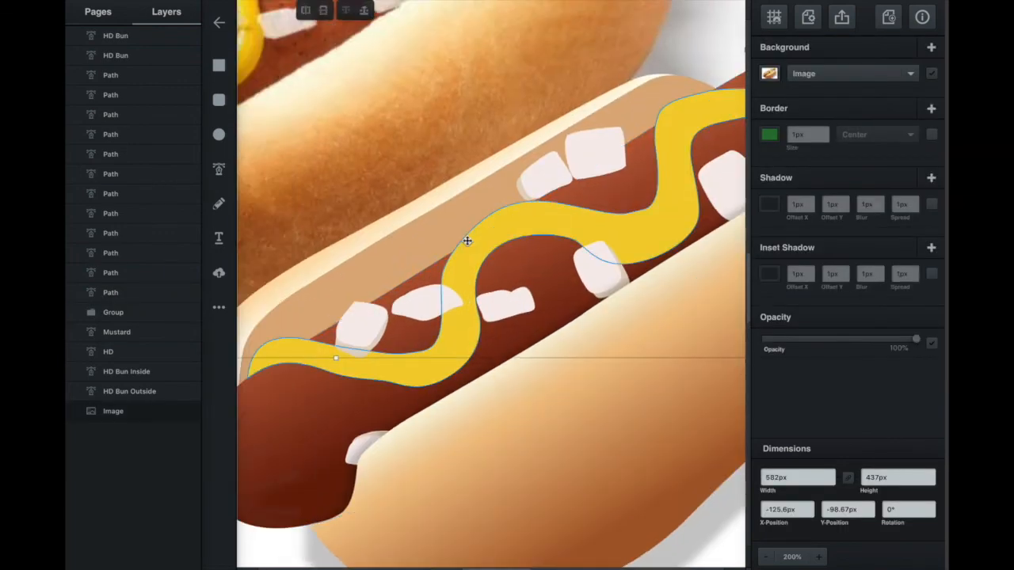
{"action": "scroll", "coordinate": [566, 274], "scroll_direction": "down", "scroll_amount": 1}
{"action": "left_click", "coordinate": [218, 169]}
{"action": "scroll", "coordinate": [497, 260], "scroll_direction": "up", "scroll_amount": 1}
{"action": "left_click", "coordinate": [396, 185]}
{"action": "scroll", "coordinate": [410, 172], "scroll_direction": "up", "scroll_amount": 1}
{"action": "scroll", "coordinate": [422, 144], "scroll_direction": "up", "scroll_amount": 2}
{"action": "scroll", "coordinate": [444, 158], "scroll_direction": "left", "scroll_amount": 2}
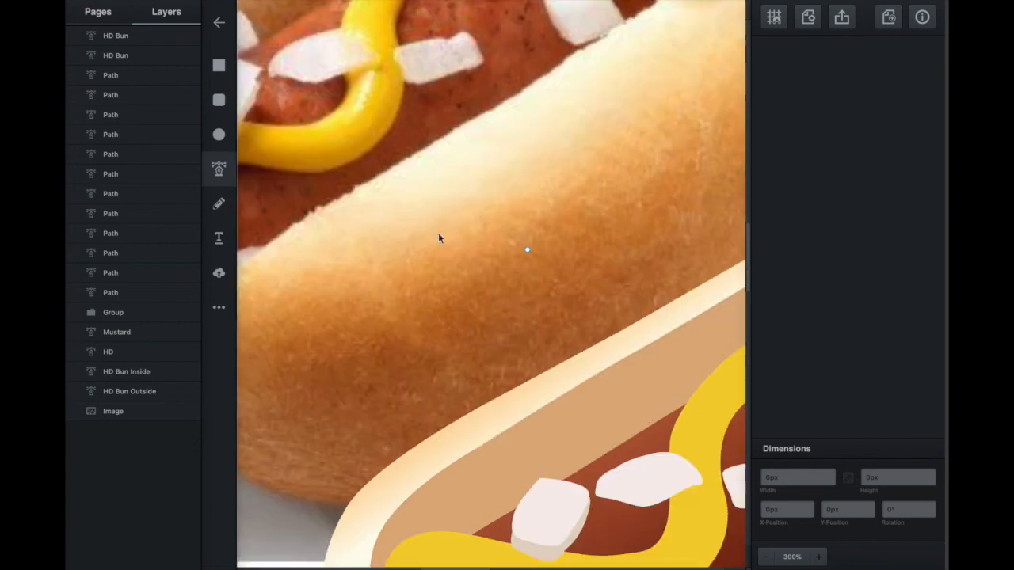
{"action": "left_click", "coordinate": [404, 198]}
{"action": "key", "text": "Escape"}
Outline the curved highlight in the photo's lower mustard bend as a closed path and move it off the photo.
{"action": "left_click", "coordinate": [218, 168]}
{"action": "left_click", "coordinate": [406, 177]}
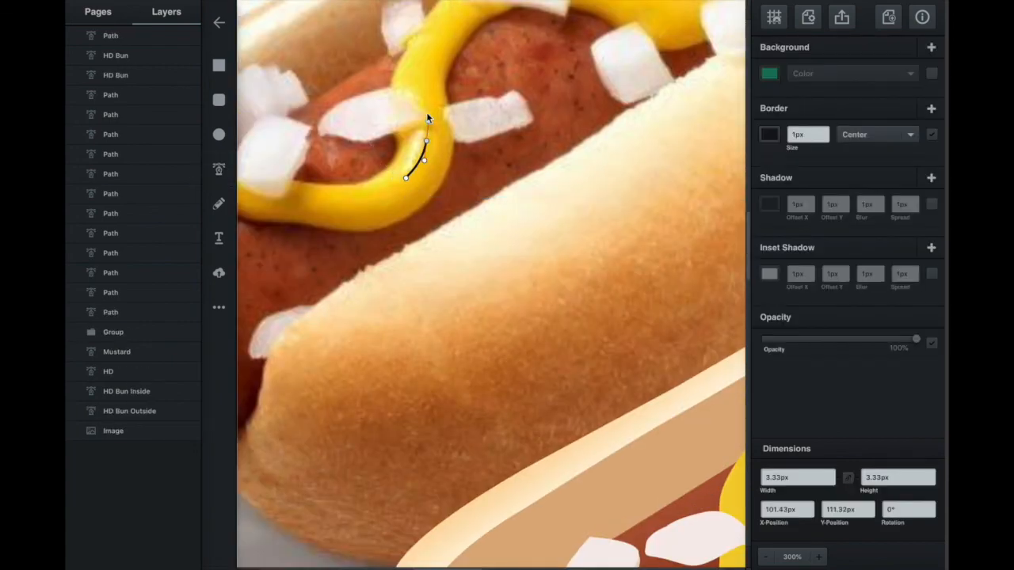
{"action": "left_click", "coordinate": [405, 178]}
{"action": "double_click", "coordinate": [401, 181]}
{"action": "left_click", "coordinate": [397, 176]}
{"action": "left_click", "coordinate": [415, 143]}
{"action": "left_click", "coordinate": [498, 159]}
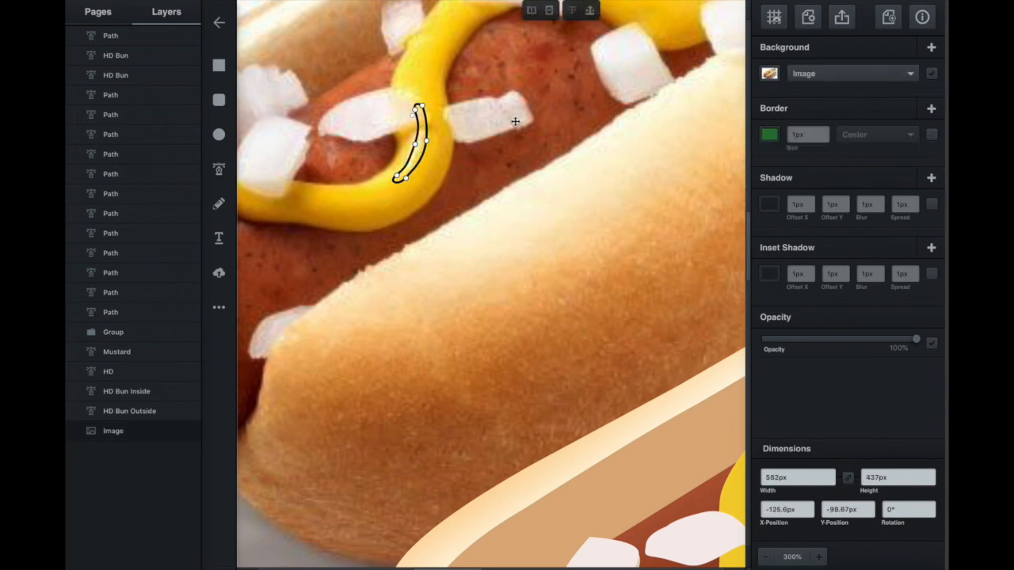
{"action": "scroll", "coordinate": [484, 172], "scroll_direction": "up", "scroll_amount": 1}
{"action": "key", "text": "ctrl+0"}
{"action": "left_click_drag", "start_coordinate": [460, 250], "coordinate": [421, 482]}
Outline the narrow highlight on the photo's upper mustard bend as a closed path.
{"action": "left_click", "coordinate": [219, 169]}
{"action": "left_click", "coordinate": [563, 217]}
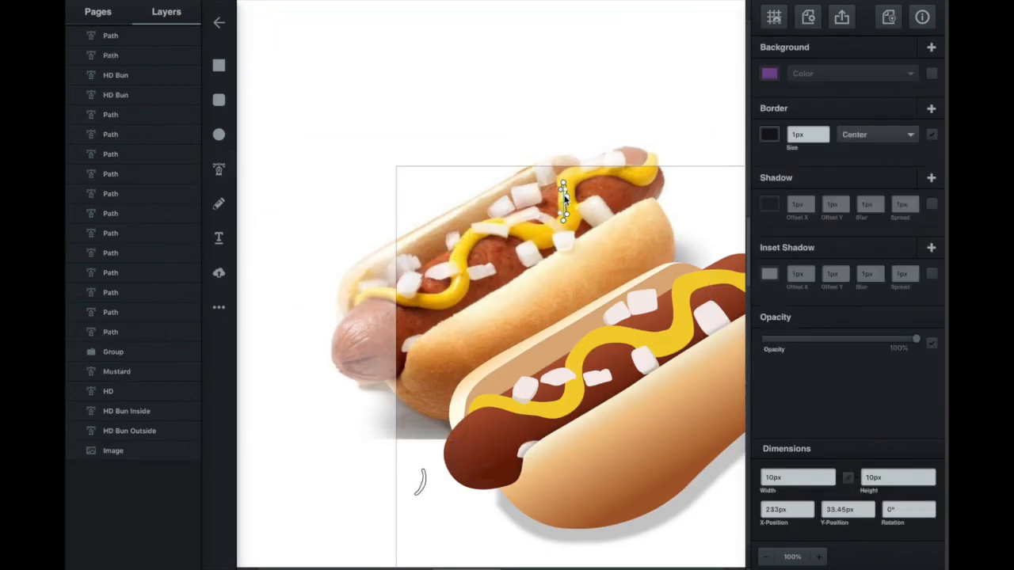
{"action": "key", "text": "ctrl+plus"}
{"action": "left_click", "coordinate": [635, 81]}
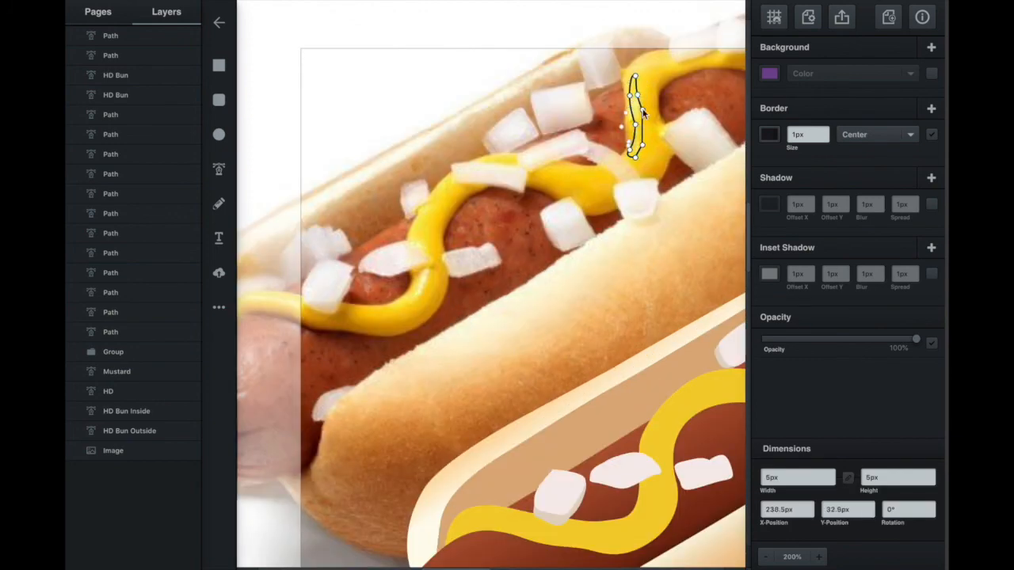
{"action": "left_click_drag", "start_coordinate": [641, 105], "coordinate": [641, 110]}
{"action": "left_click", "coordinate": [493, 118]}
Move the two highlight paths onto the matching upper and lower bends of the illustrated mustard.
{"action": "scroll", "coordinate": [351, 548], "scroll_direction": "down", "scroll_amount": 2}
{"action": "left_click_drag", "start_coordinate": [685, 63], "coordinate": [687, 358]}
{"action": "scroll", "coordinate": [622, 354], "scroll_direction": "right", "scroll_amount": 2}
{"action": "key", "text": "ctrl+minus"}
{"action": "left_click_drag", "start_coordinate": [375, 444], "coordinate": [522, 353]}
Give the upper mustard highlight a linear gradient fill with a white #ffffff stop.
{"action": "left_click", "coordinate": [633, 271]}
{"action": "left_click", "coordinate": [931, 73]}
{"action": "left_click", "coordinate": [852, 73]}
{"action": "left_click", "coordinate": [824, 96]}
{"action": "left_click", "coordinate": [769, 74]}
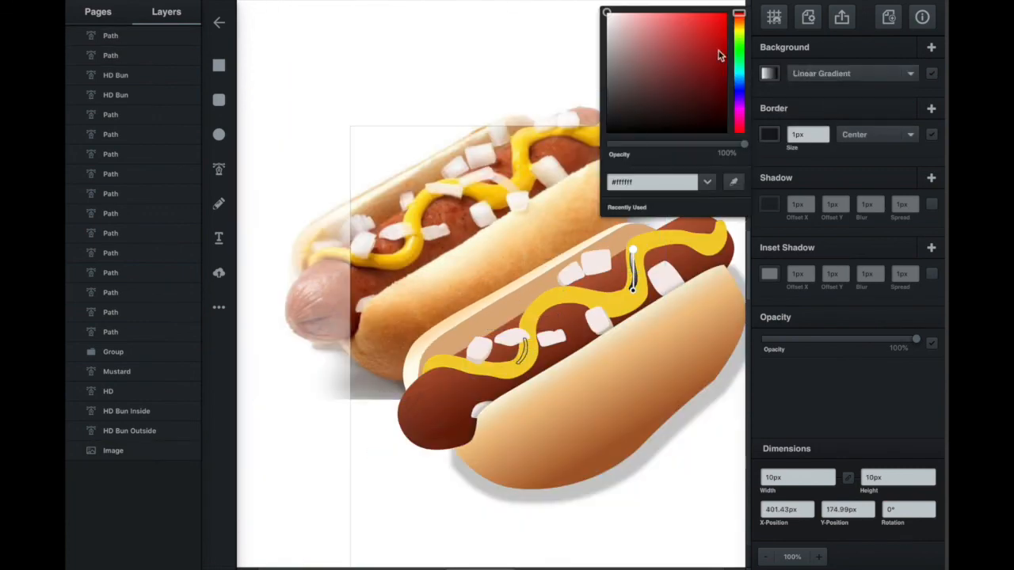
{"action": "left_click", "coordinate": [632, 269]}
{"action": "left_click", "coordinate": [769, 74]}
Fill the lower mustard highlight with a white linear gradient and lower the opacity of a gradient stop.
{"action": "left_click", "coordinate": [521, 354]}
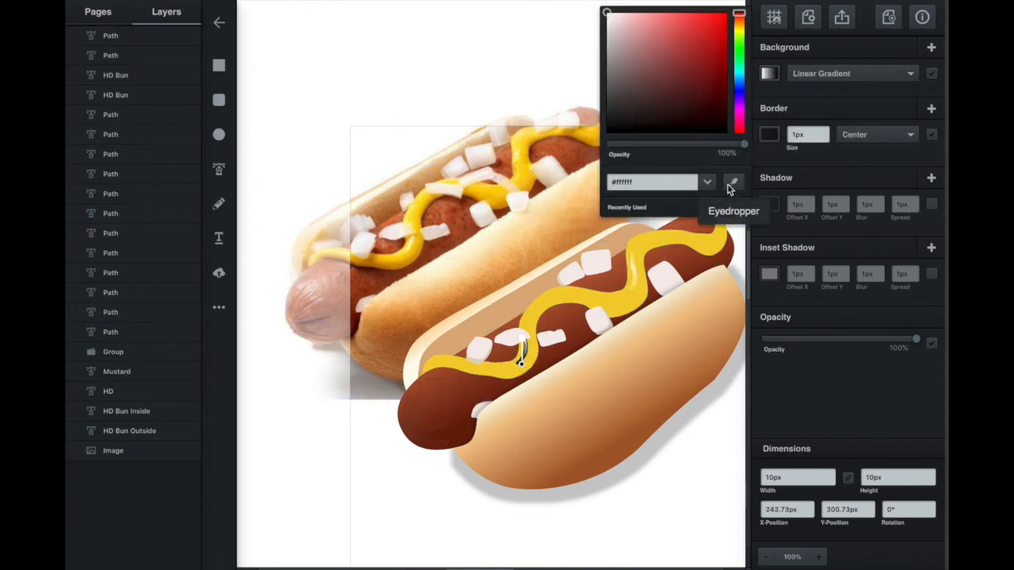
{"action": "key", "text": "super+plus"}
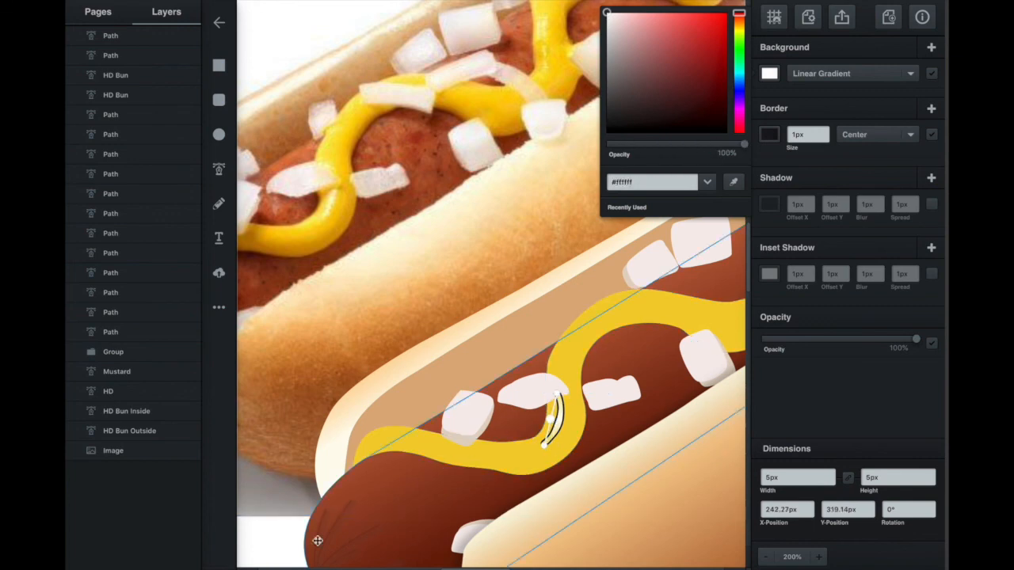
{"action": "left_click", "coordinate": [408, 539]}
{"action": "left_click", "coordinate": [769, 73]}
{"action": "left_click_drag", "start_coordinate": [743, 144], "coordinate": [642, 151]}
{"action": "key", "text": "Escape"}
Add an ellipse beside the sausage tip and shrink it to 7 px wide and 8 px high.
{"action": "scroll", "coordinate": [628, 313], "scroll_direction": "down", "scroll_amount": 2}
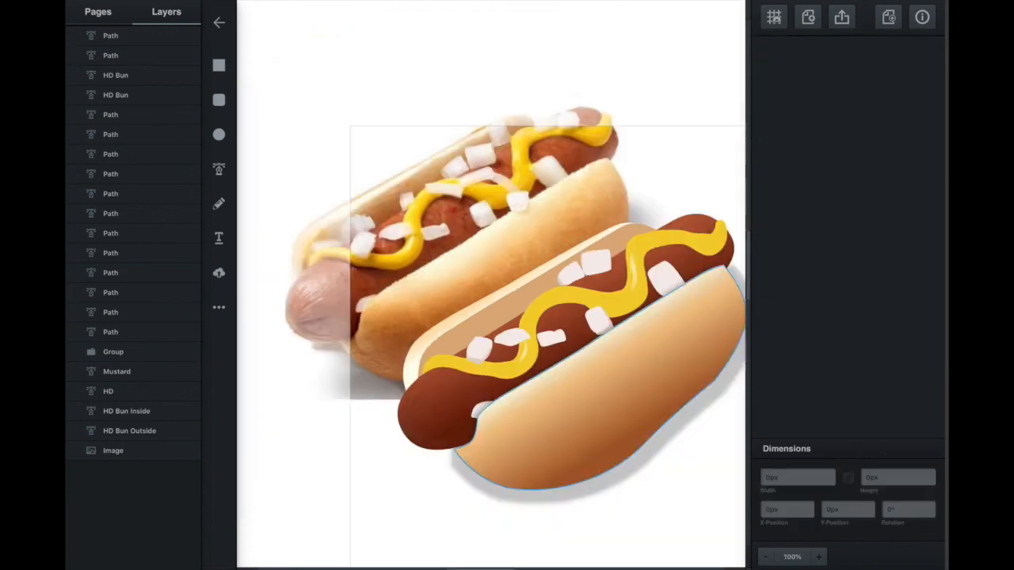
{"action": "left_click", "coordinate": [219, 135]}
{"action": "left_click", "coordinate": [393, 456]}
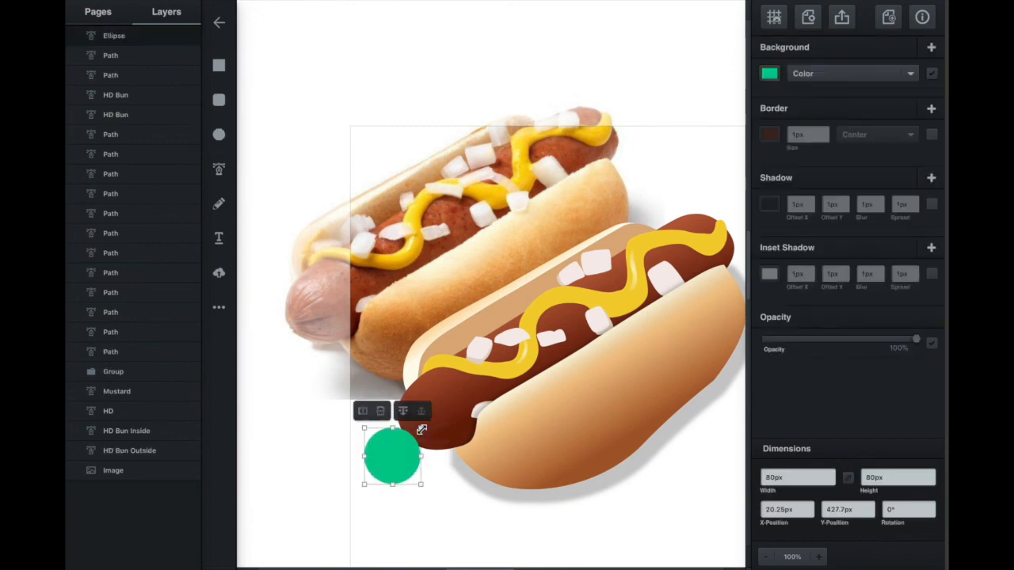
{"action": "scroll", "coordinate": [380, 452], "scroll_direction": "up", "scroll_amount": 2}
{"action": "scroll", "coordinate": [337, 495], "scroll_direction": "down", "scroll_amount": 1}
{"action": "left_click", "coordinate": [303, 552]}
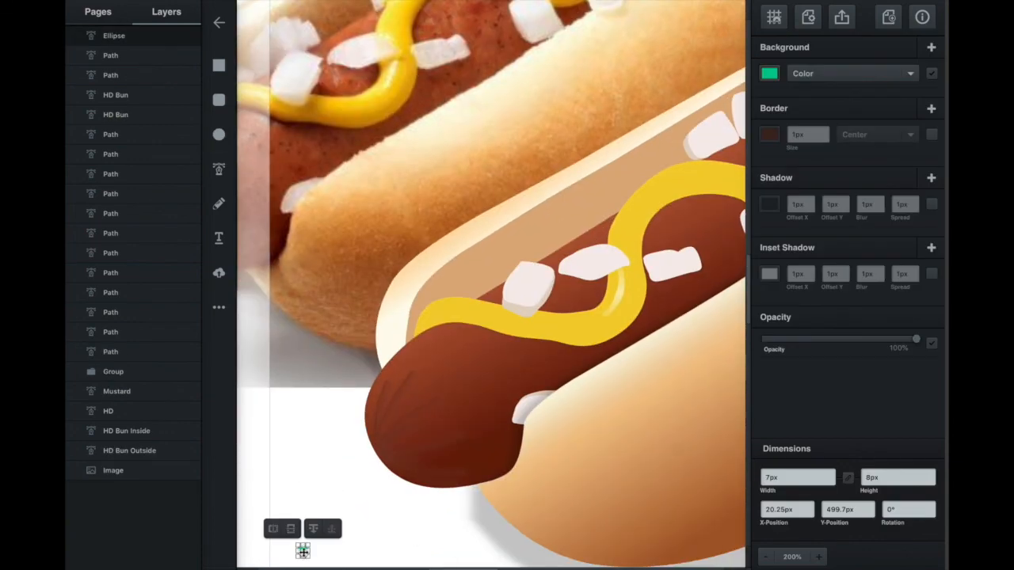
Place the small ellipse on the front part of the sausage as a reddish-brown spot and send it backward.
{"action": "left_click_drag", "start_coordinate": [338, 435], "coordinate": [523, 337]}
{"action": "left_click", "coordinate": [536, 317]}
{"action": "double_click", "coordinate": [536, 317]}
{"action": "left_click", "coordinate": [537, 317]}
{"action": "left_click", "coordinate": [387, 319]}
{"action": "left_click", "coordinate": [398, 298]}
{"action": "left_click", "coordinate": [398, 298]}
{"action": "key", "text": "super+bracketleft"}
{"action": "key", "text": "super+bracketleft"}
{"action": "key", "text": "super+bracketleft"}
{"action": "key", "text": "super+bracketleft"}
{"action": "key", "text": "super+bracketleft"}
Place copies of the spot along the mustard's edges on the sausage and order their layers below Mustard.
{"action": "left_click_drag", "start_coordinate": [120, 256], "coordinate": [138, 439]}
{"action": "left_click_drag", "start_coordinate": [374, 328], "coordinate": [317, 312]}
{"action": "key", "text": "super+plus"}
{"action": "scroll", "coordinate": [388, 383], "scroll_direction": "left", "scroll_amount": 3}
{"action": "left_click_drag", "start_coordinate": [114, 58], "coordinate": [133, 451]}
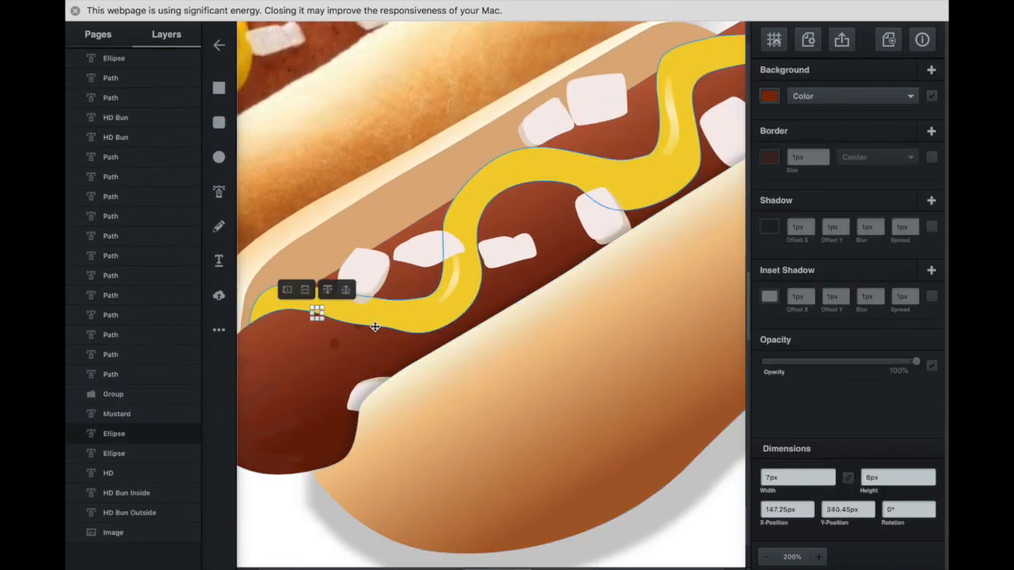
{"action": "left_click_drag", "start_coordinate": [370, 380], "coordinate": [508, 209]}
{"action": "left_click_drag", "start_coordinate": [113, 58], "coordinate": [126, 496]}
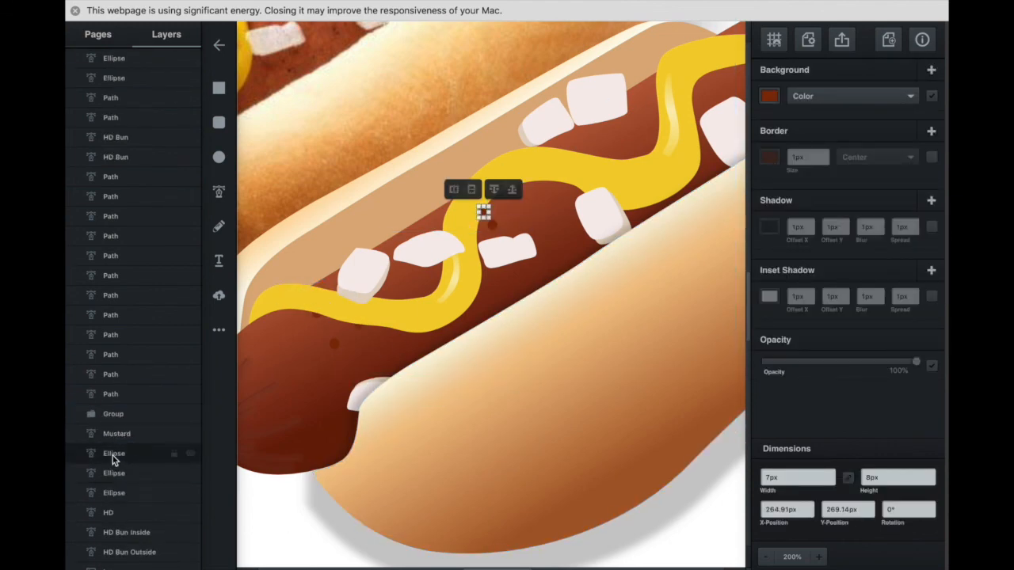
Duplicate the spot to several places along the middle and rear of the sausage, ordering the copies around the Mustard layer.
{"action": "left_click_drag", "start_coordinate": [484, 213], "coordinate": [657, 139], "text": "alt"}
{"action": "left_click_drag", "start_coordinate": [117, 59], "coordinate": [135, 497]}
{"action": "left_click_drag", "start_coordinate": [657, 138], "coordinate": [602, 263], "text": "alt"}
{"action": "left_click_drag", "start_coordinate": [566, 223], "coordinate": [713, 72], "text": "alt"}
{"action": "left_click_drag", "start_coordinate": [117, 59], "coordinate": [134, 515]}
{"action": "left_click_drag", "start_coordinate": [136, 472], "coordinate": [123, 504]}
{"action": "key", "text": "super+v"}
{"action": "left_click_drag", "start_coordinate": [631, 289], "coordinate": [662, 90]}
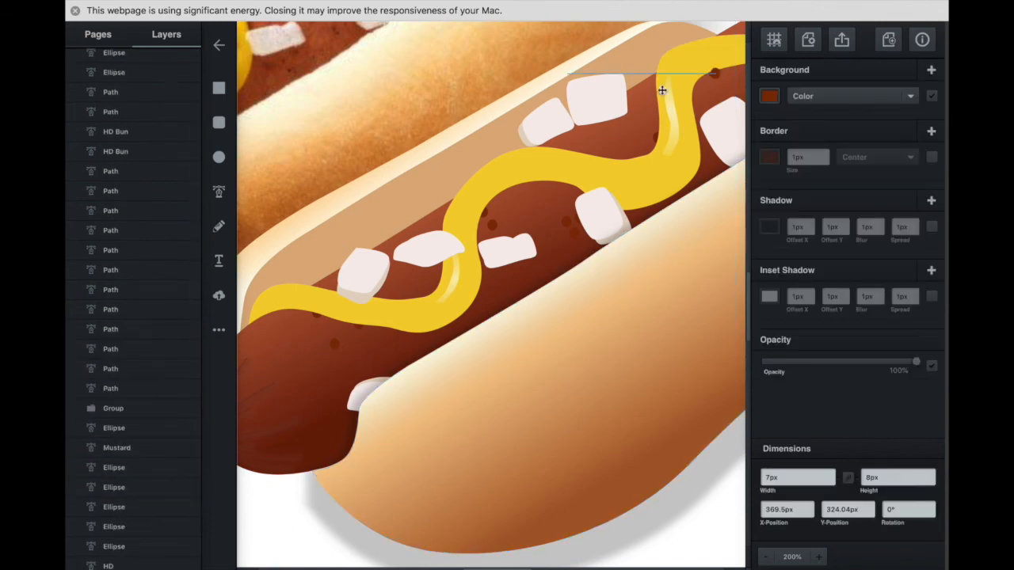
Lower the opacity of the spot beside the mustard's central bend and select the spot near the mustard's front end.
{"action": "left_click", "coordinate": [492, 224]}
{"action": "left_click_drag", "start_coordinate": [917, 362], "coordinate": [808, 362]}
{"action": "left_click", "coordinate": [317, 313]}
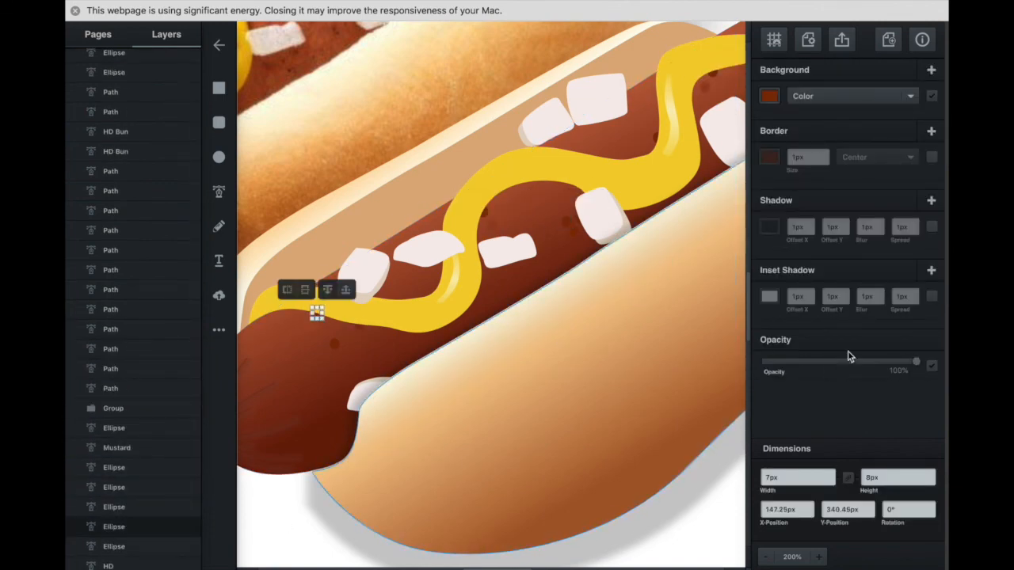
Paste faint copies of the spot with 28% opacity and place them on the sausage's front tip.
{"action": "key", "text": "super+v"}
{"action": "left_click_drag", "start_coordinate": [332, 330], "coordinate": [283, 322]}
{"action": "key", "text": "super+v"}
{"action": "left_click_drag", "start_coordinate": [349, 345], "coordinate": [256, 355]}
{"action": "key", "text": "Delete"}
{"action": "key", "text": "super+v"}
{"action": "left_click_drag", "start_coordinate": [365, 360], "coordinate": [252, 370]}
{"action": "key", "text": "Delete"}
{"action": "key", "text": "super+v"}
{"action": "left_click", "coordinate": [274, 502]}
Paste another faint spot onto the middle of the sausage and move its layer down toward the Mustard layer.
{"action": "key", "text": "super+v"}
{"action": "left_click_drag", "start_coordinate": [389, 384], "coordinate": [439, 220]}
{"action": "left_click_drag", "start_coordinate": [651, 98], "coordinate": [657, 98]}
{"action": "scroll", "coordinate": [133, 132], "scroll_direction": "up", "scroll_amount": 2}
{"action": "left_click_drag", "start_coordinate": [133, 62], "coordinate": [119, 407]}
{"action": "left_click", "coordinate": [645, 277]}
Paste a faint spot onto the sausage's far end above the mustard and move its layer below Mustard.
{"action": "scroll", "coordinate": [665, 341], "scroll_direction": "right", "scroll_amount": 2}
{"action": "scroll", "coordinate": [666, 341], "scroll_direction": "up", "scroll_amount": 1}
{"action": "scroll", "coordinate": [678, 392], "scroll_direction": "right", "scroll_amount": 2}
{"action": "scroll", "coordinate": [677, 392], "scroll_direction": "up", "scroll_amount": 1}
{"action": "key", "text": "super+v"}
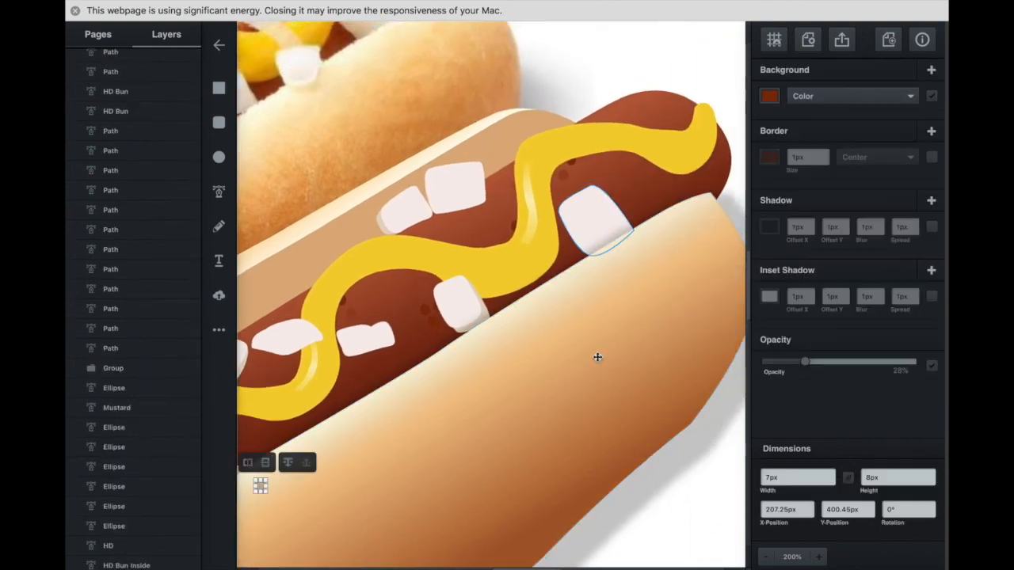
{"action": "left_click_drag", "start_coordinate": [656, 182], "coordinate": [663, 151]}
{"action": "key", "text": "super+v"}
{"action": "left_click_drag", "start_coordinate": [274, 499], "coordinate": [691, 123]}
{"action": "key", "text": "super+v"}
{"action": "scroll", "coordinate": [138, 224], "scroll_direction": "up", "scroll_amount": 3}
{"action": "left_click_drag", "start_coordinate": [133, 60], "coordinate": [125, 481]}
{"action": "left_click", "coordinate": [706, 41]}
Paste a spot below the mustard's far end, adjust its opacity and move its layer below Mustard.
{"action": "key", "text": "super+v"}
{"action": "left_click_drag", "start_coordinate": [303, 529], "coordinate": [688, 197]}
{"action": "left_click_drag", "start_coordinate": [804, 361], "coordinate": [917, 361]}
{"action": "scroll", "coordinate": [136, 146], "scroll_direction": "up", "scroll_amount": 3}
{"action": "scroll", "coordinate": [135, 147], "scroll_direction": "up", "scroll_amount": 4}
{"action": "left_click_drag", "start_coordinate": [131, 61], "coordinate": [123, 487]}
{"action": "left_click", "coordinate": [744, 210]}
Add another spot close to the last one beneath the mustard's far end, lower its layer and raise its opacity.
{"action": "key", "text": "super+v"}
{"action": "left_click_drag", "start_coordinate": [317, 542], "coordinate": [642, 193]}
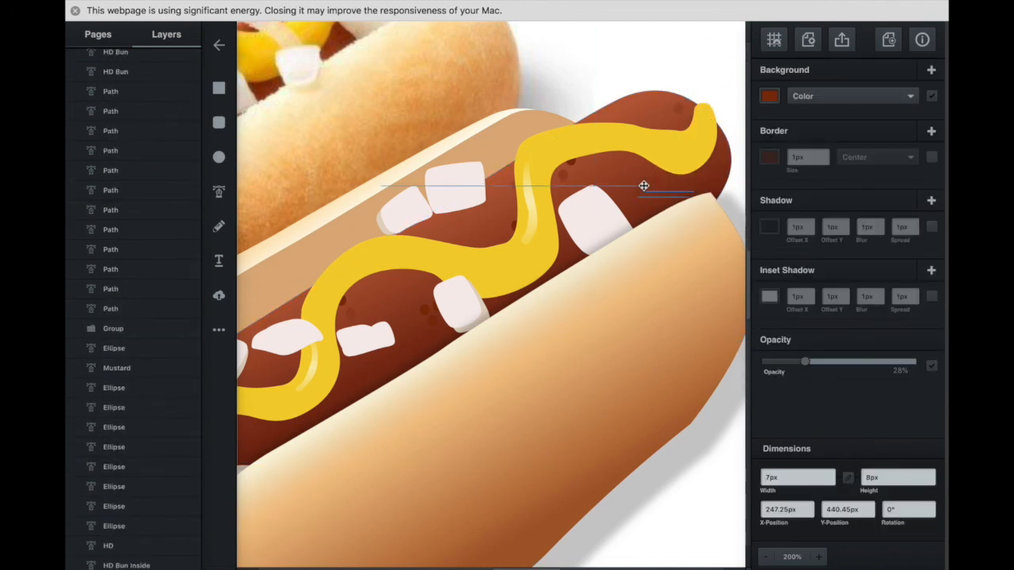
{"action": "key", "text": "super+v"}
{"action": "left_click_drag", "start_coordinate": [331, 546], "coordinate": [470, 415]}
{"action": "left_click_drag", "start_coordinate": [645, 161], "coordinate": [644, 161]}
{"action": "scroll", "coordinate": [136, 147], "scroll_direction": "up", "scroll_amount": 4}
{"action": "left_click_drag", "start_coordinate": [127, 61], "coordinate": [126, 437]}
{"action": "left_click_drag", "start_coordinate": [805, 361], "coordinate": [869, 362]}
{"action": "left_click", "coordinate": [705, 85]}
Fill HD Bun Inside with a linear gradient and sample a tan #e3b076 for its upper stop.
{"action": "key", "text": "super+minus"}
{"action": "scroll", "coordinate": [562, 72], "scroll_direction": "down", "scroll_amount": 1}
{"action": "left_click", "coordinate": [397, 276]}
{"action": "left_click", "coordinate": [852, 96]}
{"action": "left_click", "coordinate": [829, 121]}
{"action": "left_click", "coordinate": [769, 96]}
{"action": "left_click", "coordinate": [734, 204]}
{"action": "left_click", "coordinate": [459, 351]}
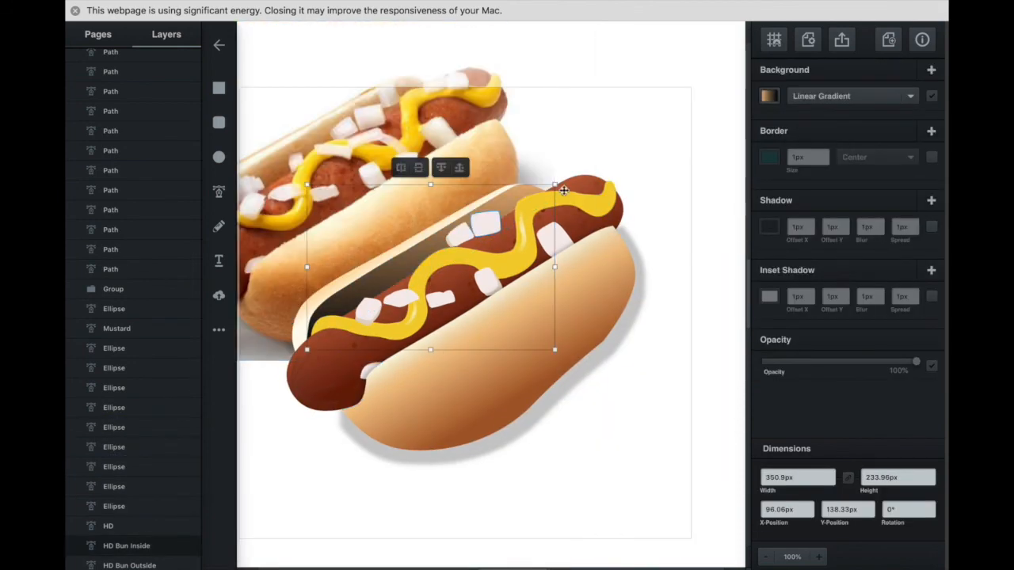
{"action": "scroll", "coordinate": [267, 129], "scroll_direction": "left", "scroll_amount": 3}
{"action": "left_click", "coordinate": [270, 129]}
{"action": "left_click", "coordinate": [583, 196]}
Replace the gradient's black stop with a bun color sampled from the photo and shift the stops across the bun's inner face.
{"action": "left_click", "coordinate": [769, 96]}
{"action": "left_click", "coordinate": [521, 340]}
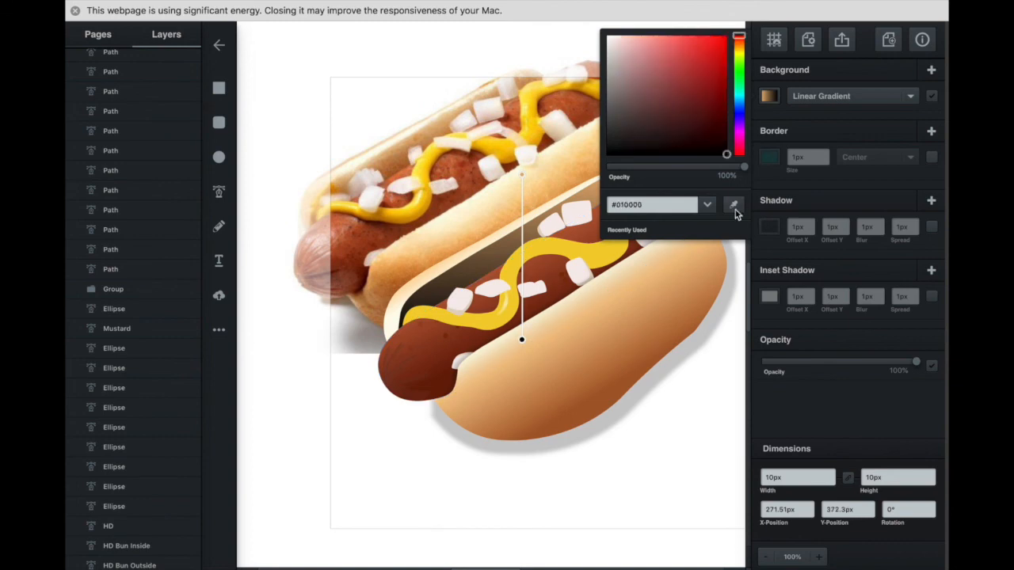
{"action": "left_click", "coordinate": [733, 206]}
{"action": "left_click", "coordinate": [394, 174]}
{"action": "left_click", "coordinate": [791, 96]}
{"action": "left_click", "coordinate": [769, 100]}
{"action": "left_click_drag", "start_coordinate": [522, 175], "coordinate": [488, 238]}
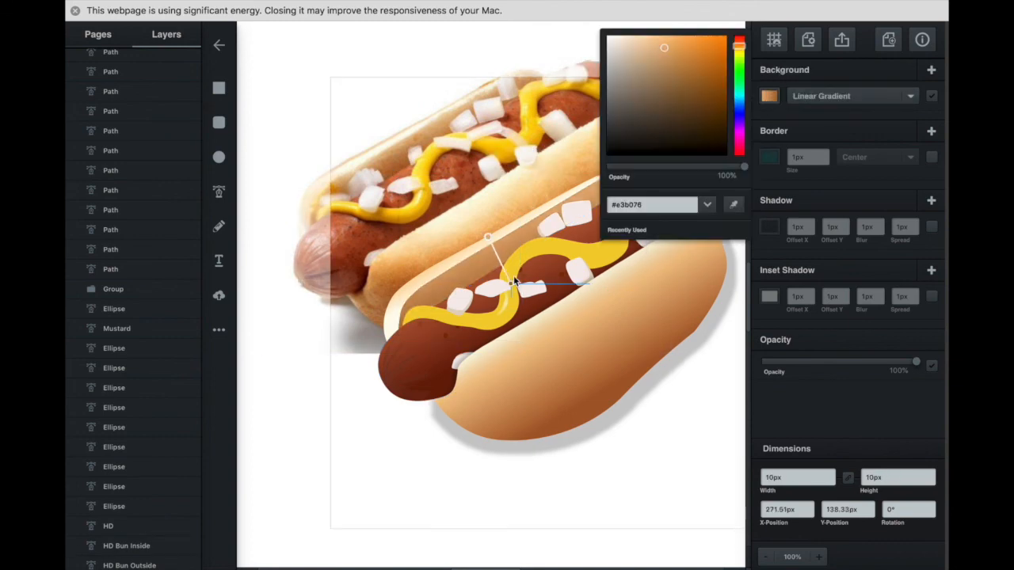
{"action": "left_click", "coordinate": [830, 224]}
Delete the reference hot dog photo.
{"action": "left_click", "coordinate": [523, 100]}
{"action": "key", "text": "Delete"}
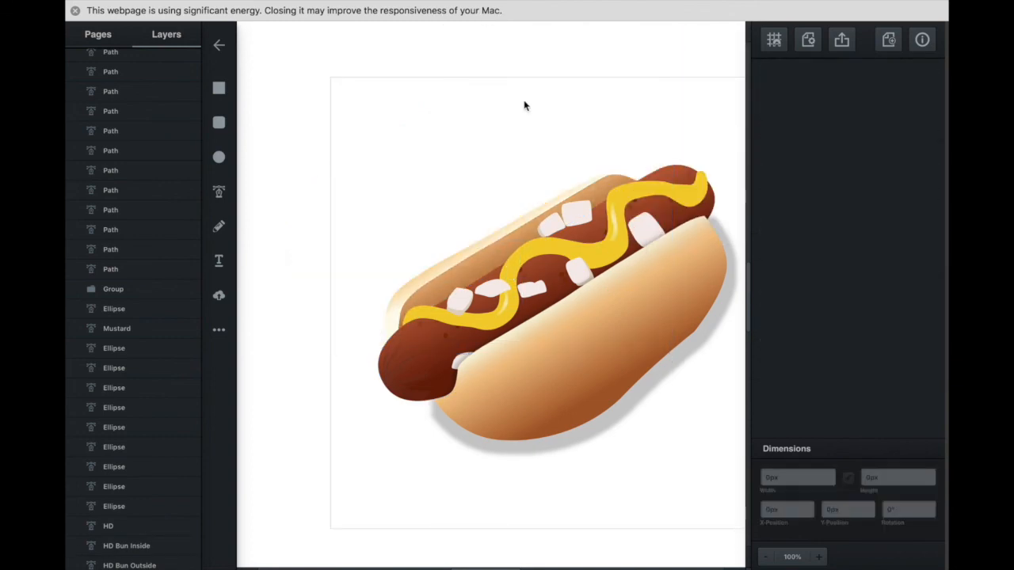
Edit the nodes of the front bun's path to adjust the curve of its lower outer edge.
{"action": "scroll", "coordinate": [524, 99], "scroll_direction": "right", "scroll_amount": 2}
{"action": "left_click", "coordinate": [649, 333]}
{"action": "double_click", "coordinate": [649, 333]}
{"action": "left_click", "coordinate": [654, 332]}
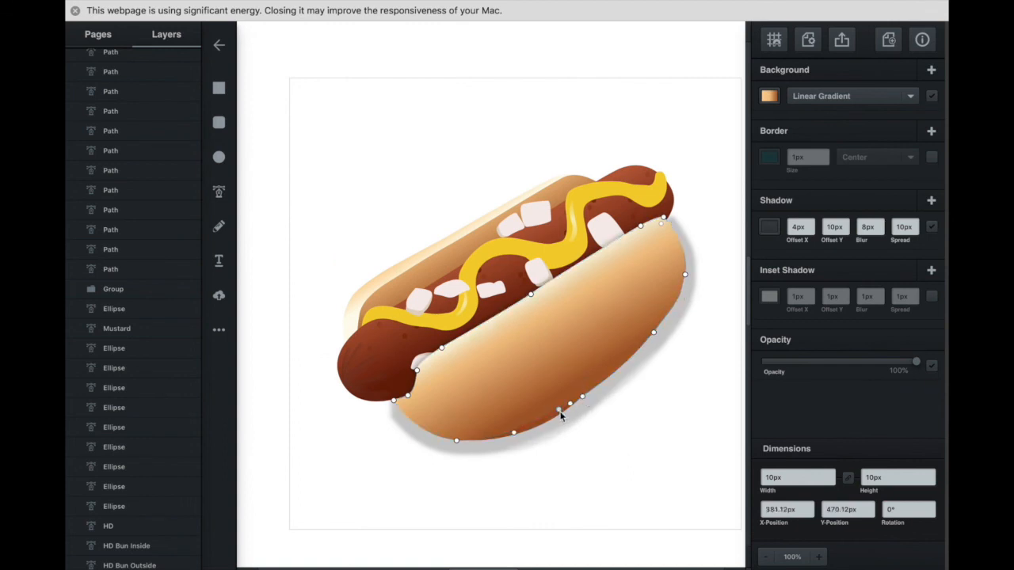
{"action": "left_click", "coordinate": [555, 525]}
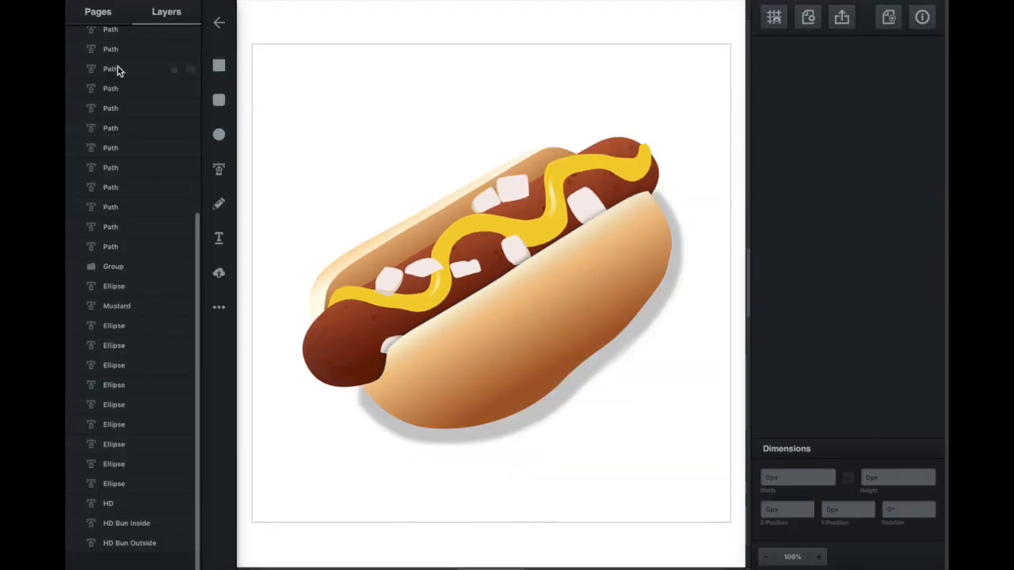
Draw a 640 × 640 px rectangle covering the page and fill it with a pale cream color.
{"action": "left_click", "coordinate": [218, 65]}
{"action": "left_click_drag", "start_coordinate": [251, 44], "coordinate": [730, 522]}
{"action": "left_click", "coordinate": [769, 74]}
{"action": "left_click", "coordinate": [616, 18]}
{"action": "left_click", "coordinate": [855, 100]}
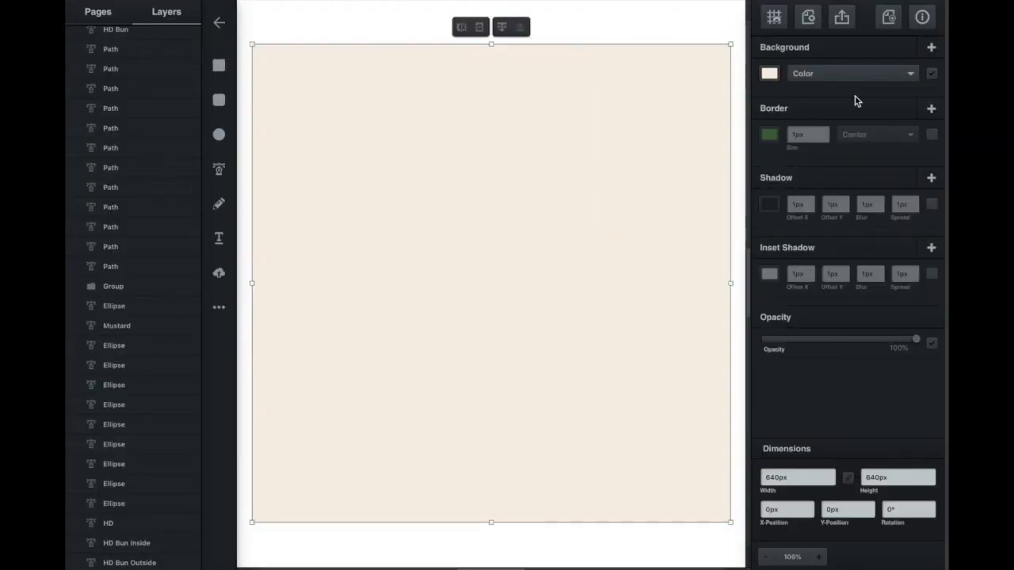
Move the cream rectangle to the very back of the layer stack, beneath HD Bun Outside.
{"action": "scroll", "coordinate": [132, 67], "scroll_direction": "up", "scroll_amount": 5}
{"action": "left_click_drag", "start_coordinate": [129, 37], "coordinate": [130, 487]}
{"action": "scroll", "coordinate": [130, 487], "scroll_direction": "down", "scroll_amount": 4}
{"action": "left_click_drag", "start_coordinate": [129, 168], "coordinate": [129, 521]}
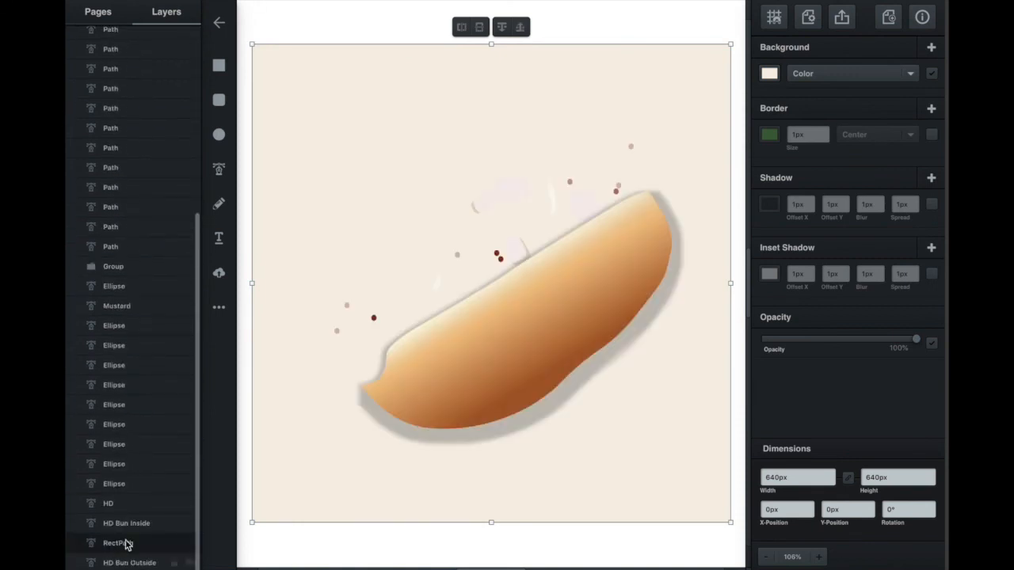
{"action": "left_click", "coordinate": [126, 561]}
{"action": "left_click", "coordinate": [456, 133]}
{"action": "left_click", "coordinate": [127, 543]}
{"action": "left_click_drag", "start_coordinate": [129, 187], "coordinate": [124, 385]}
{"action": "left_click_drag", "start_coordinate": [122, 385], "coordinate": [133, 524]}
{"action": "left_click", "coordinate": [412, 130]}
{"action": "left_click", "coordinate": [502, 28]}
{"action": "left_click", "coordinate": [502, 30]}
{"action": "left_click", "coordinate": [356, 30]}
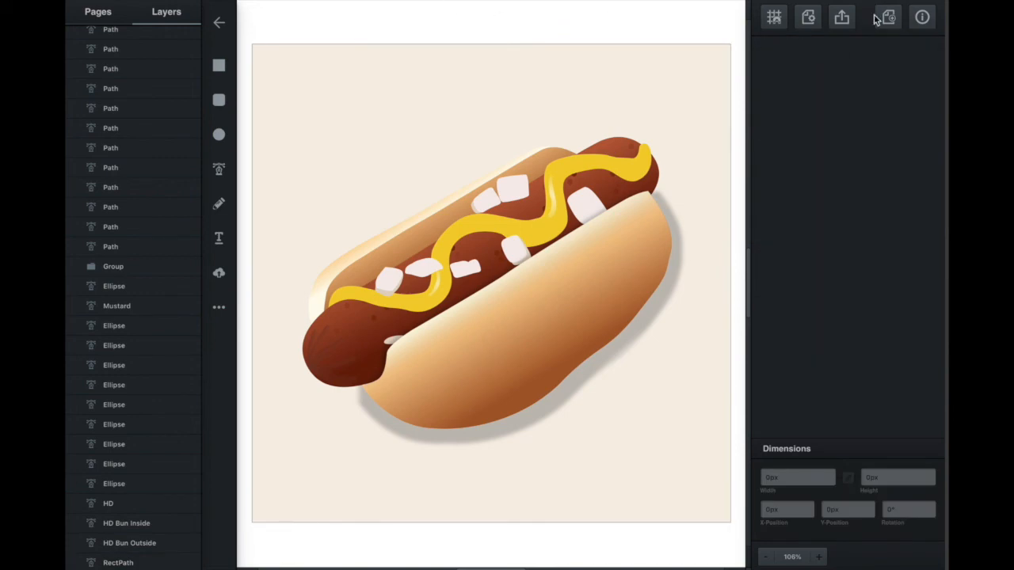
Open the export preview of the finished page.
{"action": "left_click", "coordinate": [839, 18]}
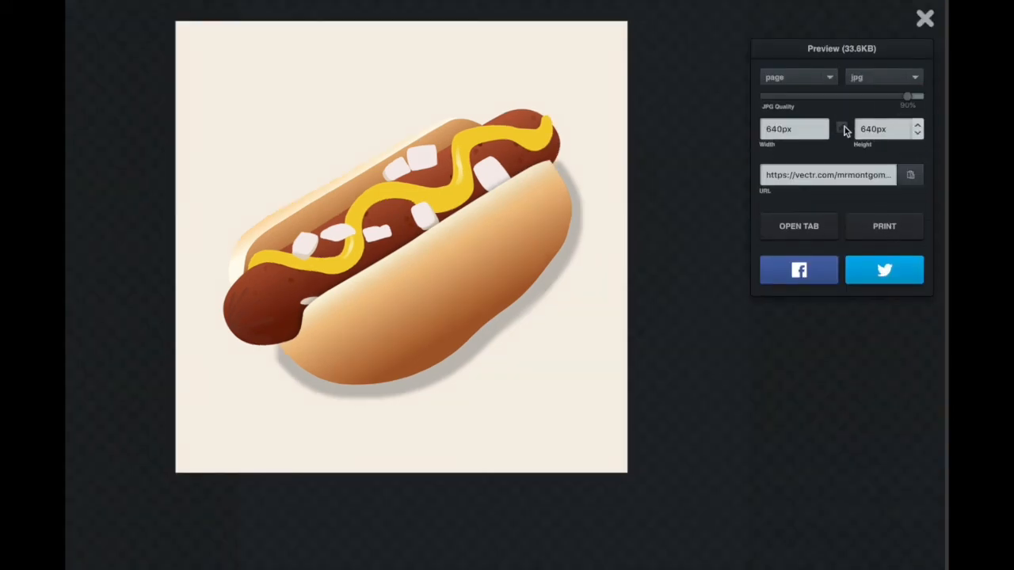